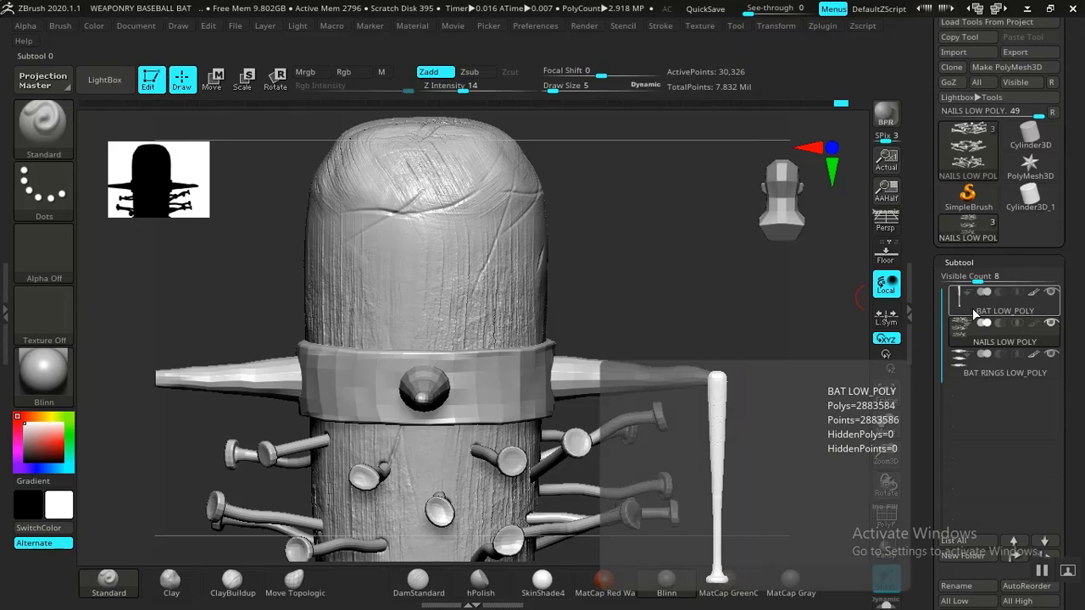
Make BAT LOW_POLY the active subtool and open its geometry settings
{"action": "left_click_drag", "start_coordinate": [786, 352], "coordinate": [858, 311]}
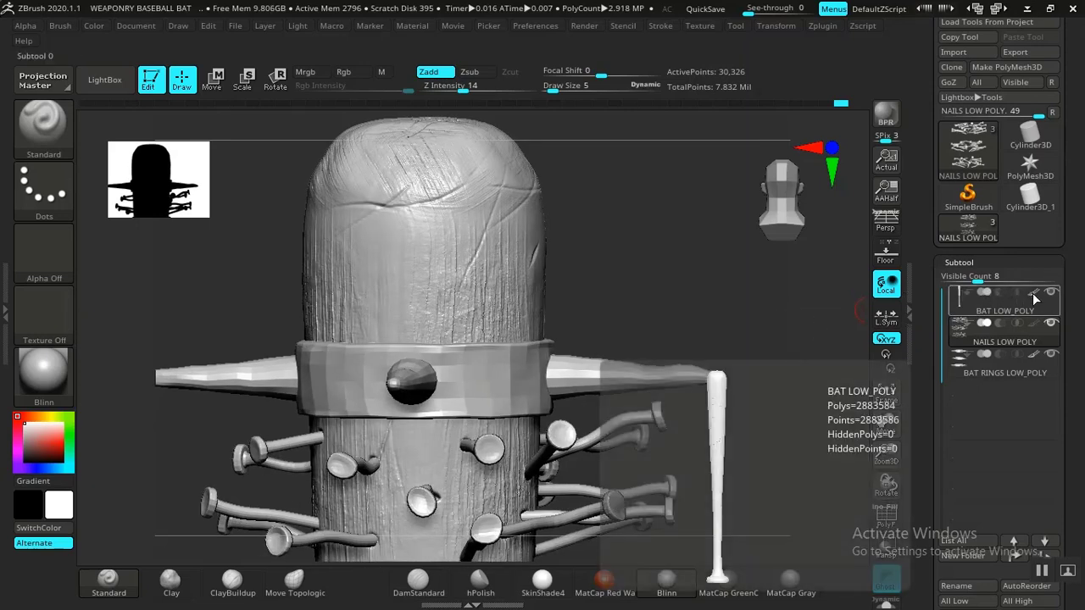
{"action": "left_click_drag", "start_coordinate": [744, 334], "coordinate": [720, 346]}
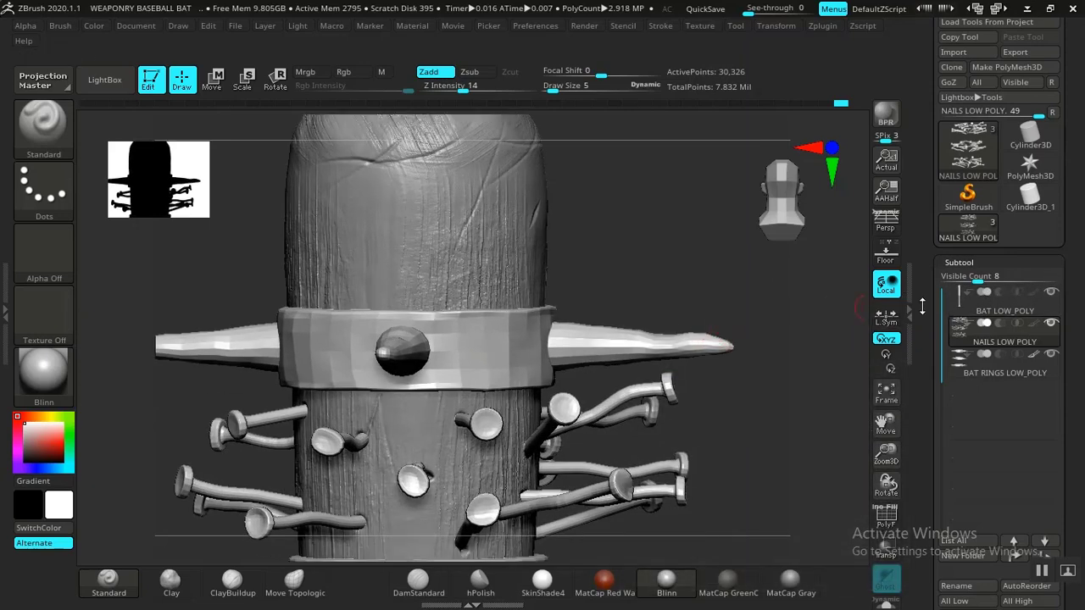
{"action": "left_click", "coordinate": [978, 313]}
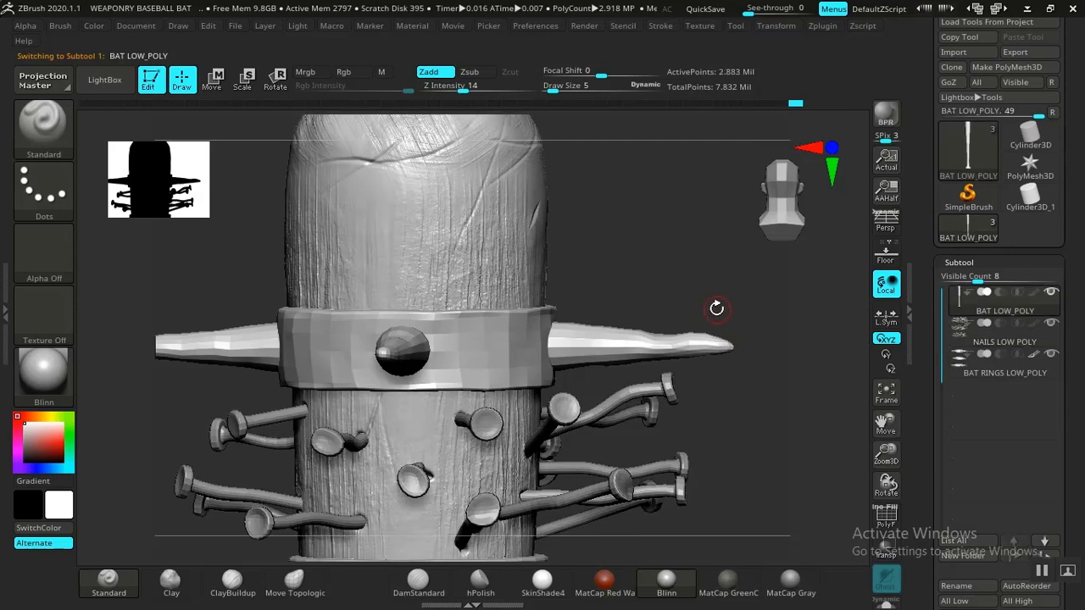
{"action": "left_click_drag", "start_coordinate": [716, 308], "coordinate": [744, 313]}
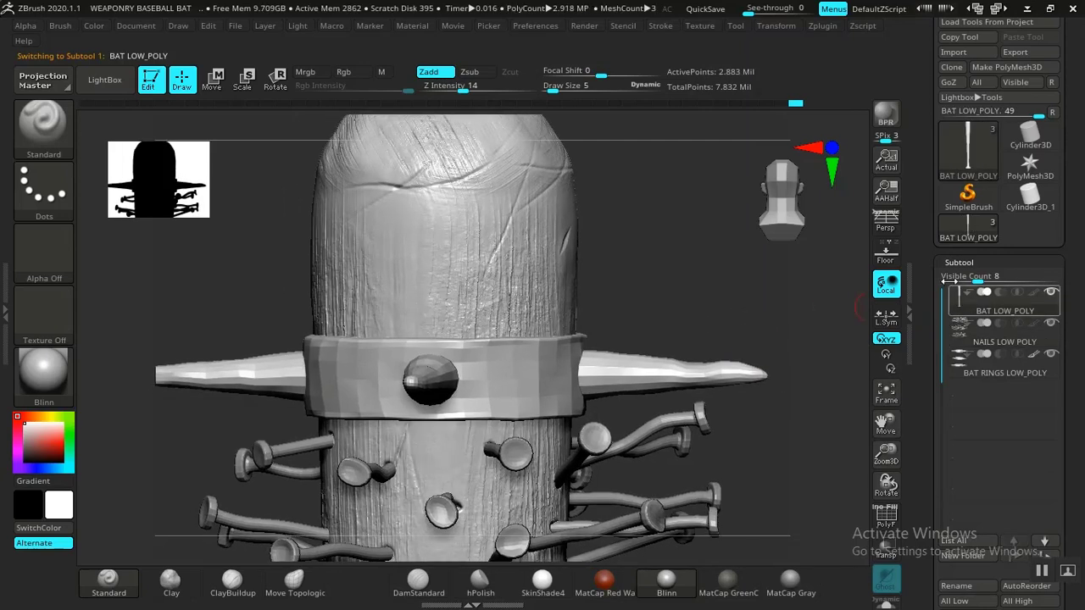
{"action": "left_click", "coordinate": [956, 263]}
{"action": "left_click", "coordinate": [964, 282]}
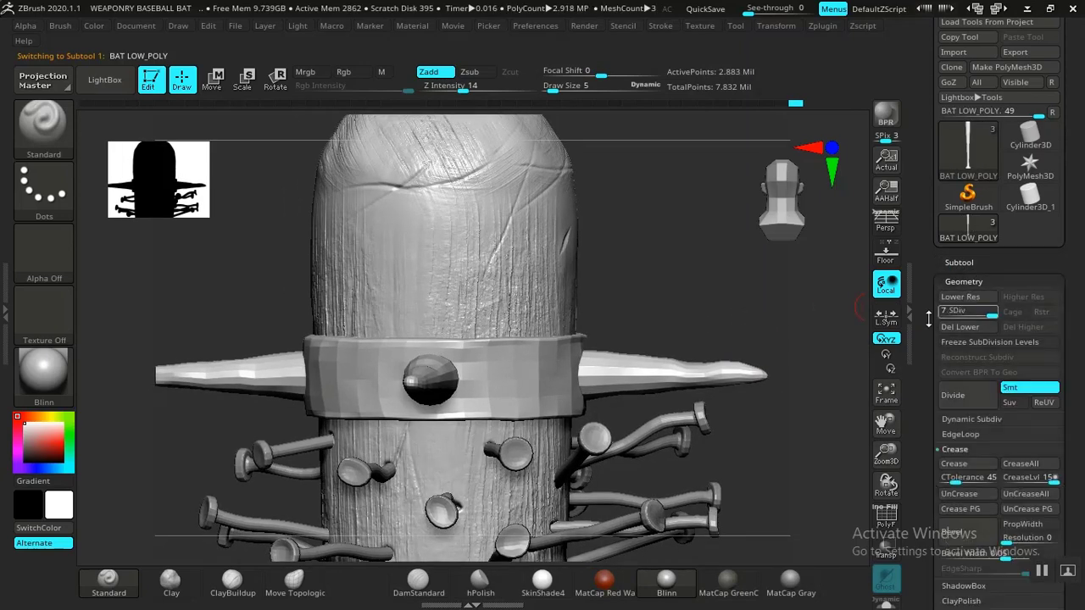
Lower the bat mesh through its subdivision levels to the lowest, and settle on level 2
{"action": "key", "text": "shift+d"}
{"action": "key", "text": "shift"}
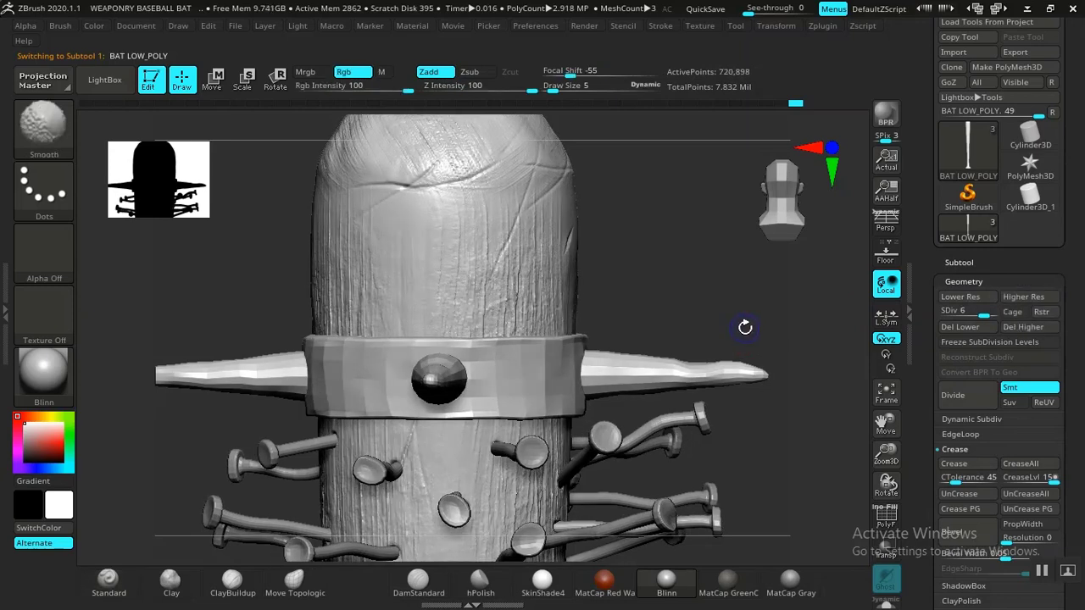
{"action": "key", "text": "shift+d"}
{"action": "key", "text": "shift+d"}
{"action": "key", "text": "shift+d"}
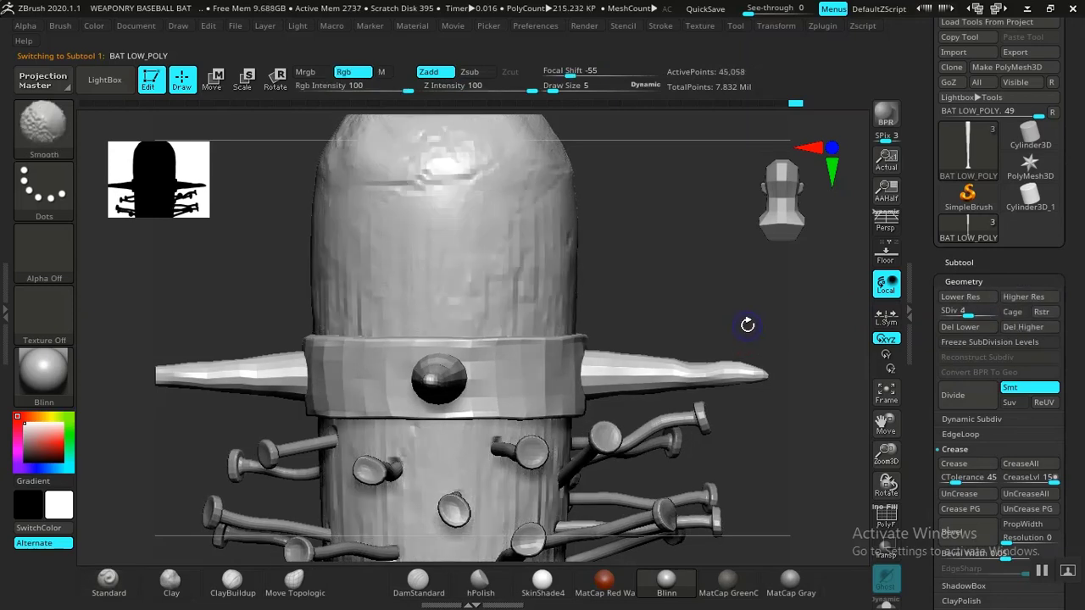
{"action": "key", "text": "shift+d"}
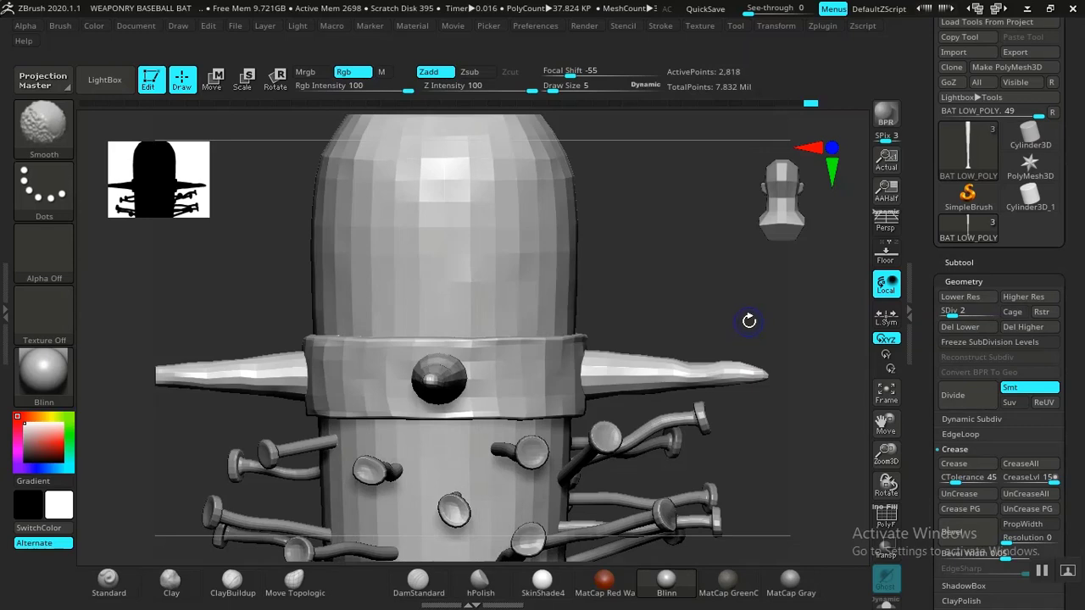
{"action": "key", "text": "shift+d"}
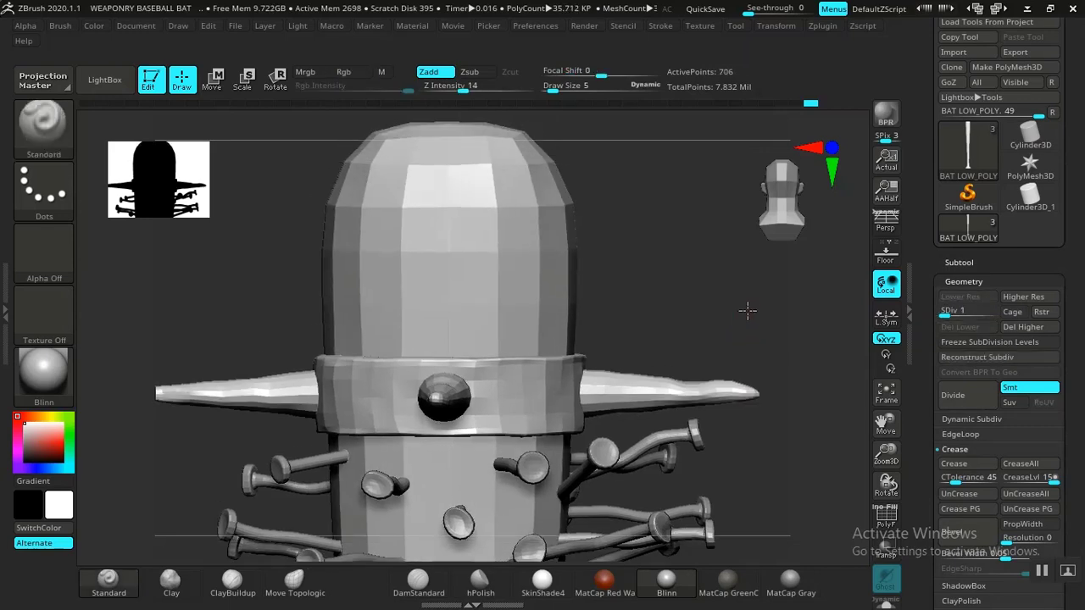
{"action": "right_click_drag", "start_coordinate": [748, 310], "coordinate": [760, 320], "text": "ctrl"}
{"action": "key", "text": "d"}
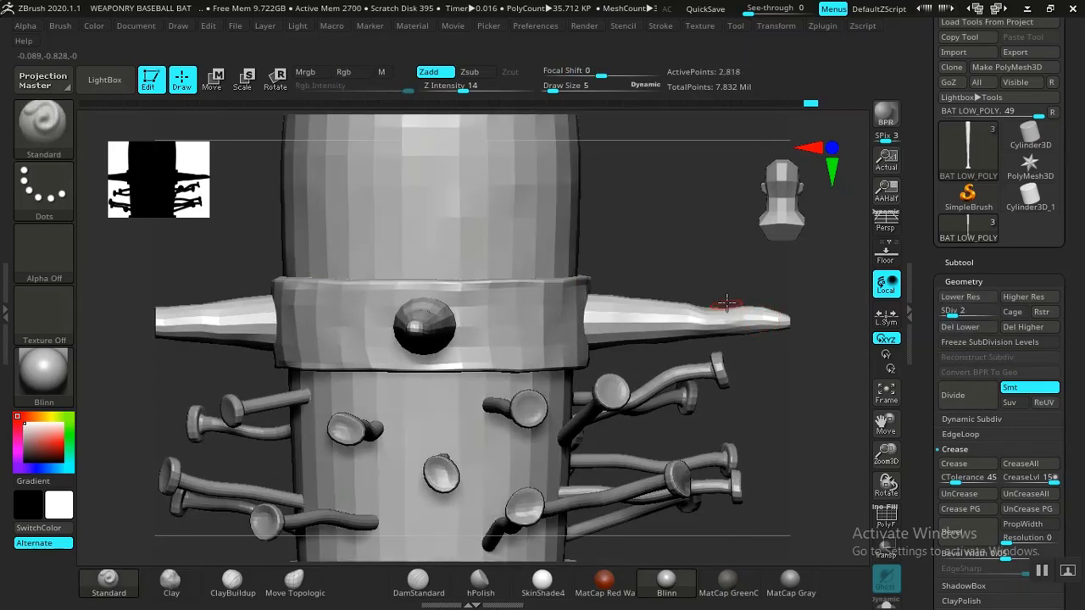
In the bat's export settings, turn off group export and turn on Smooth Normals
{"action": "right_click_drag", "start_coordinate": [742, 266], "coordinate": [707, 240], "text": "ctrl"}
{"action": "right_click_drag", "start_coordinate": [746, 302], "coordinate": [727, 106], "text": "alt"}
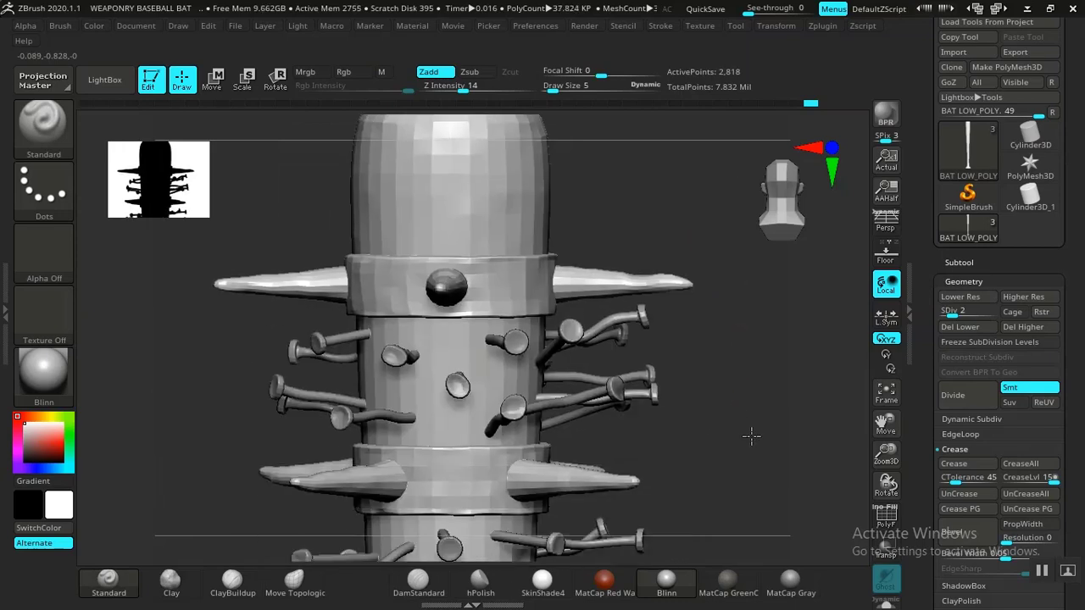
{"action": "right_click_drag", "start_coordinate": [751, 436], "coordinate": [749, 489], "text": "alt"}
{"action": "right_click_drag", "start_coordinate": [735, 371], "coordinate": [742, 510], "text": "alt"}
{"action": "right_click_drag", "start_coordinate": [729, 348], "coordinate": [840, 326]}
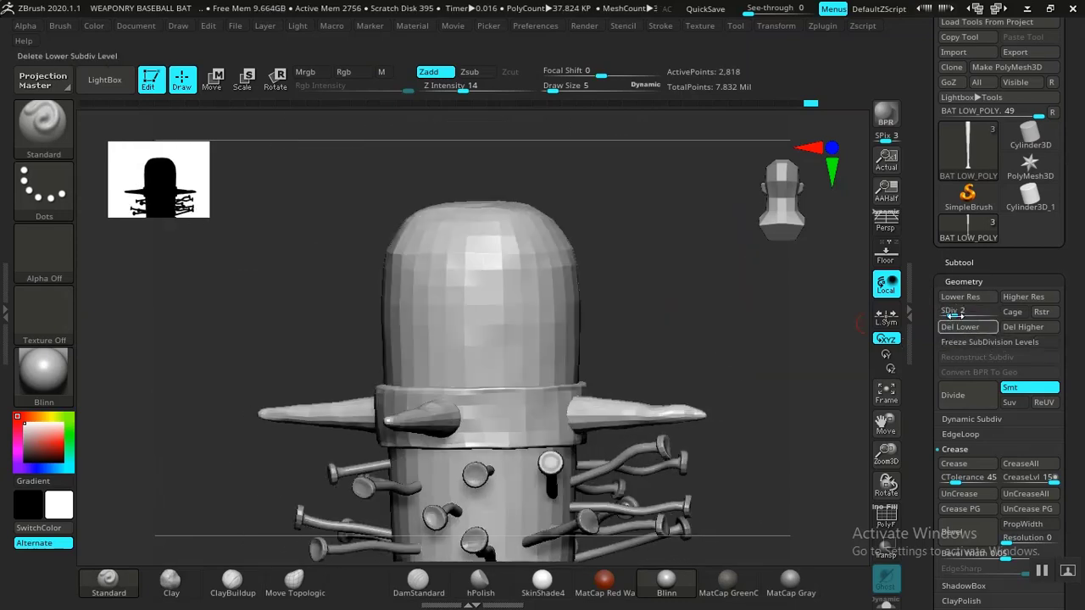
{"action": "left_click_drag", "start_coordinate": [923, 346], "coordinate": [923, 215]}
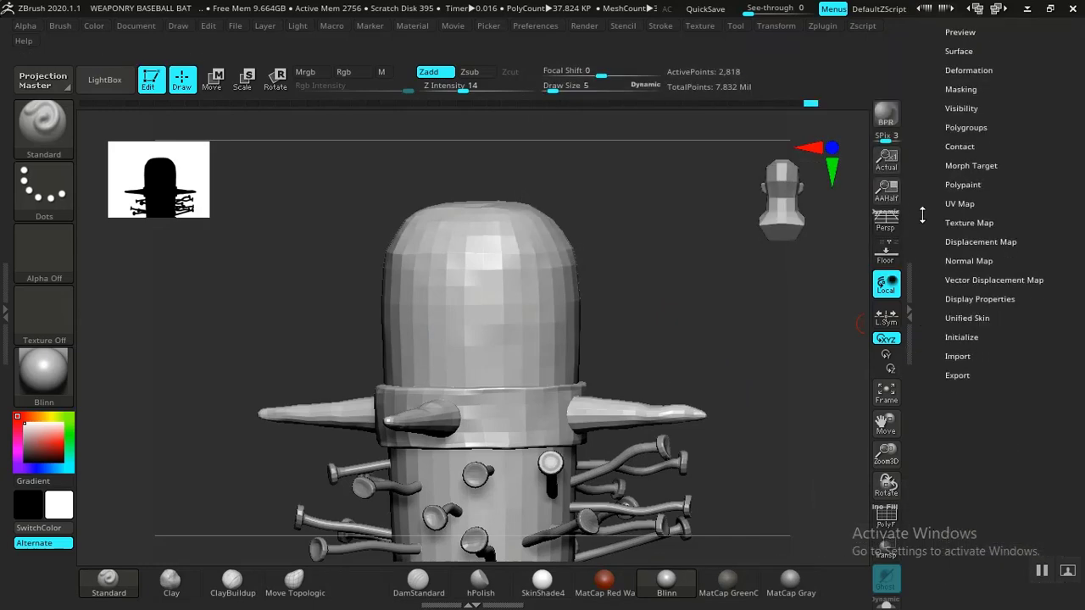
{"action": "left_click", "coordinate": [956, 381]}
{"action": "left_click_drag", "start_coordinate": [955, 395], "coordinate": [966, 476]}
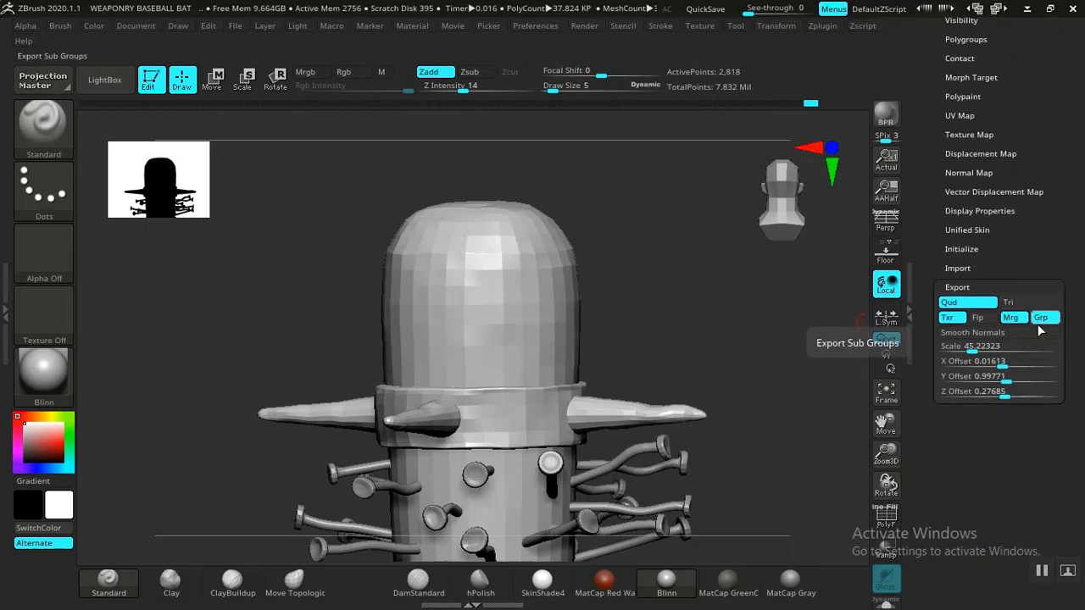
{"action": "left_click", "coordinate": [1040, 319]}
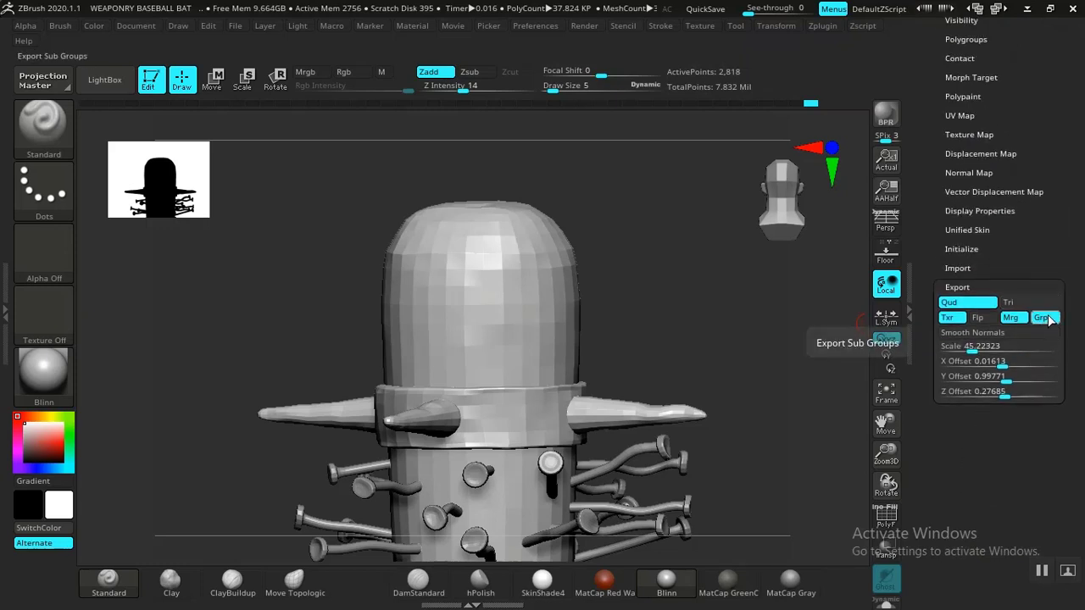
{"action": "left_click", "coordinate": [987, 334]}
Start exporting the bat mesh, create a destination folder named ZEXPORTS and open it
{"action": "scroll", "coordinate": [1047, 162], "scroll_direction": "up", "scroll_amount": 1}
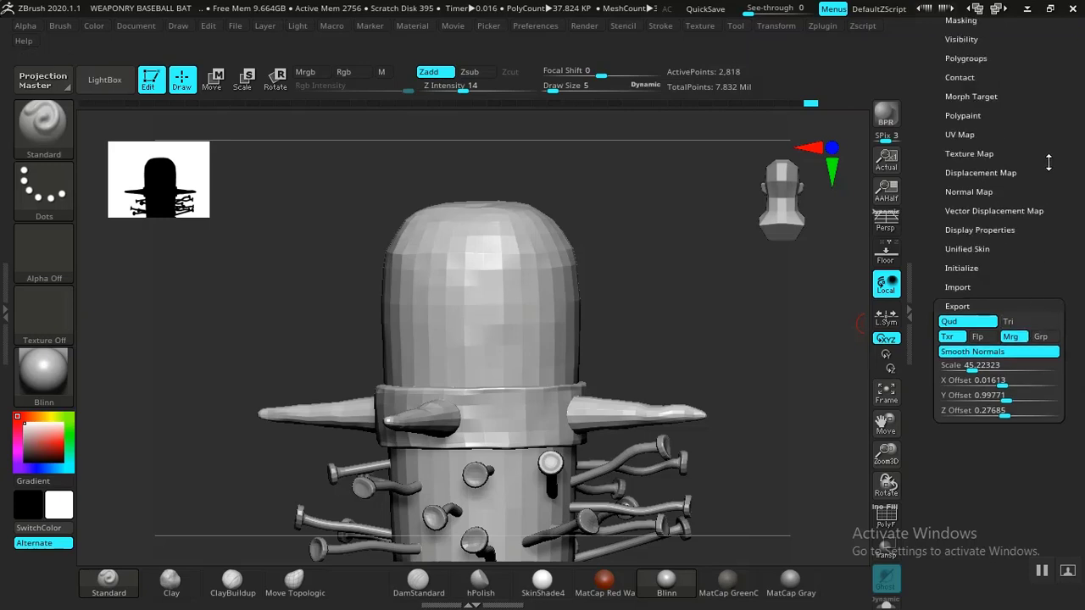
{"action": "scroll", "coordinate": [1048, 162], "scroll_direction": "up", "scroll_amount": 10}
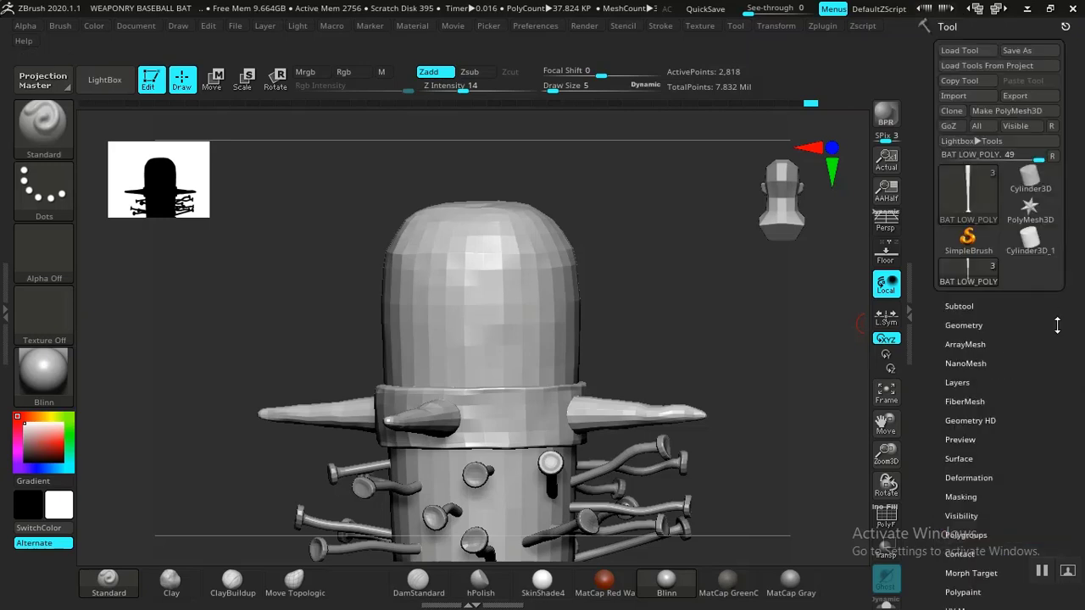
{"action": "left_click", "coordinate": [1018, 95]}
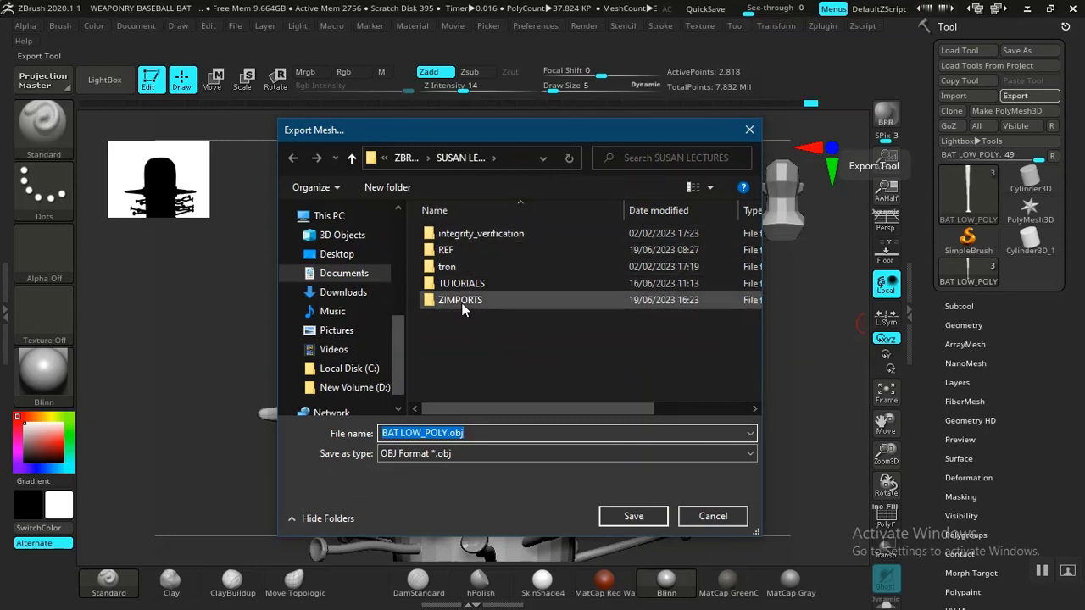
{"action": "left_click", "coordinate": [400, 191]}
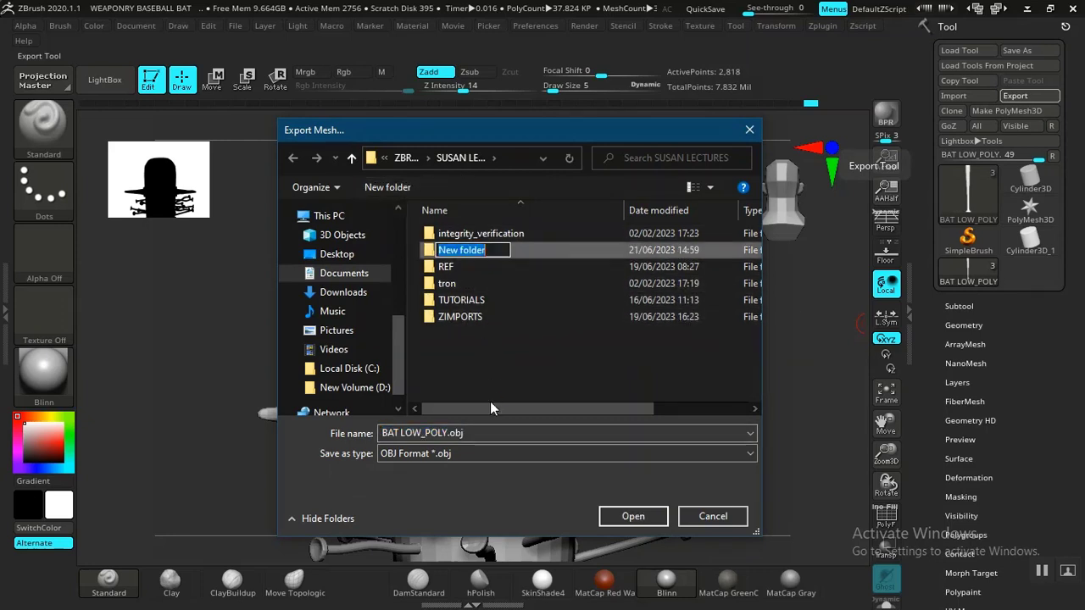
{"action": "type", "text": "Z"}
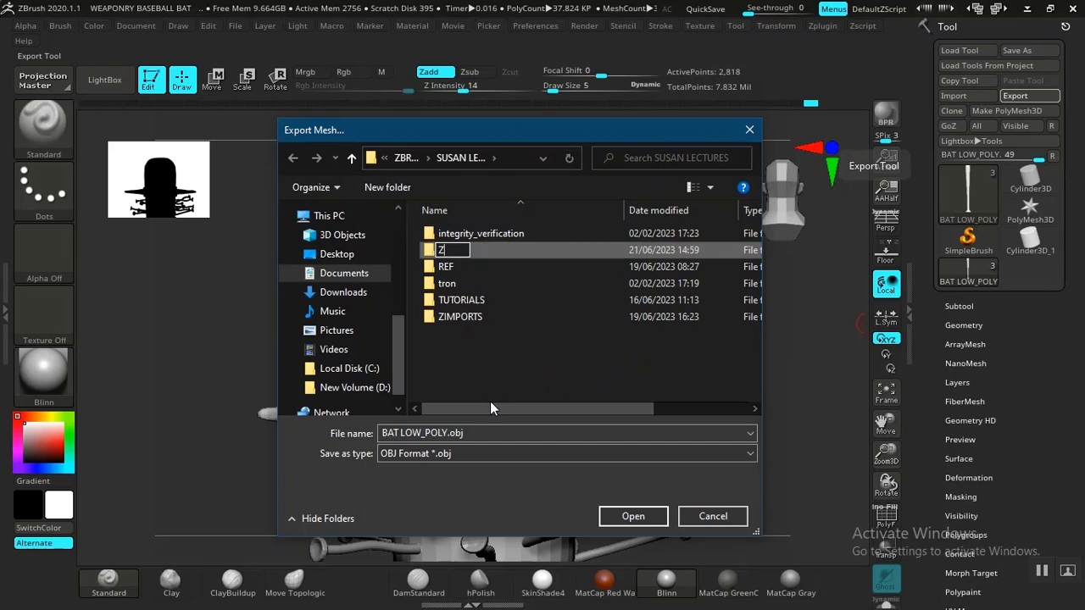
{"action": "type", "text": "EXPORTS"}
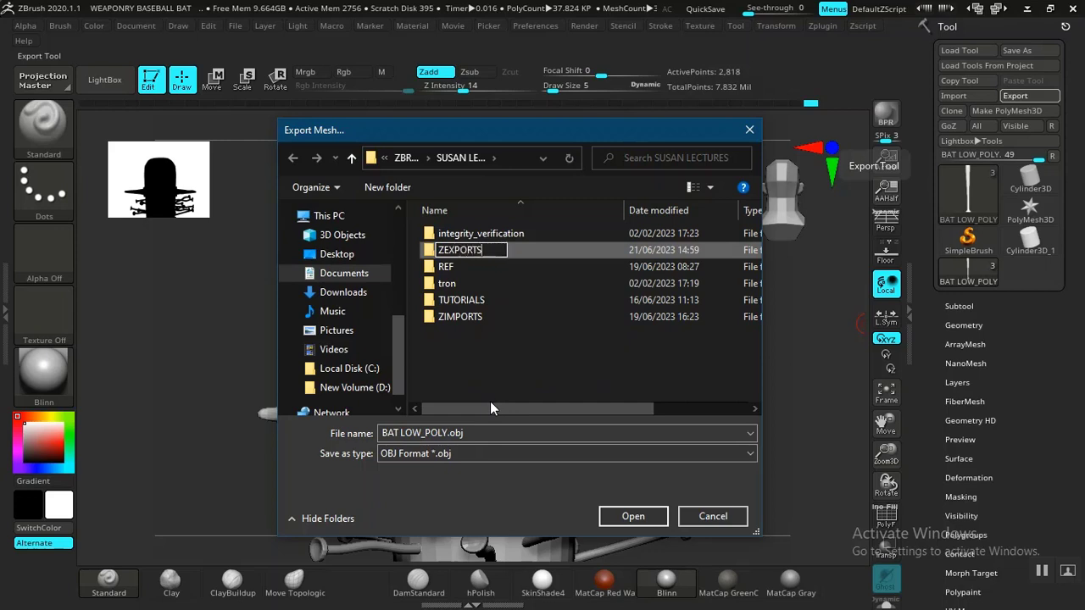
{"action": "key", "text": "Return"}
{"action": "key", "text": "Return"}
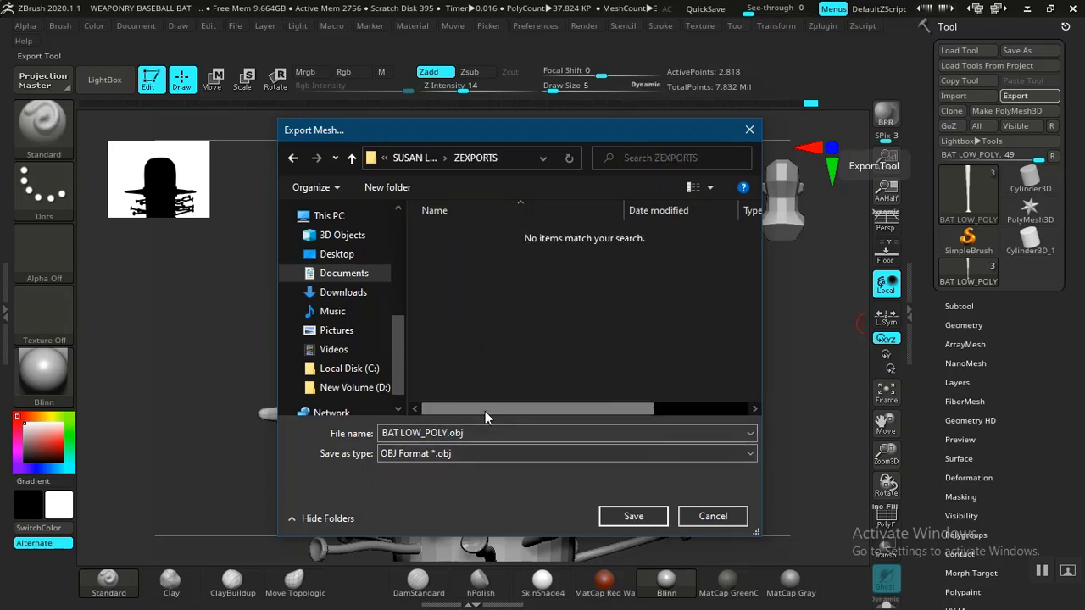
Save the bat mesh in OBJ format as ZBAT LOW_POLY.obj
{"action": "left_click", "coordinate": [383, 433]}
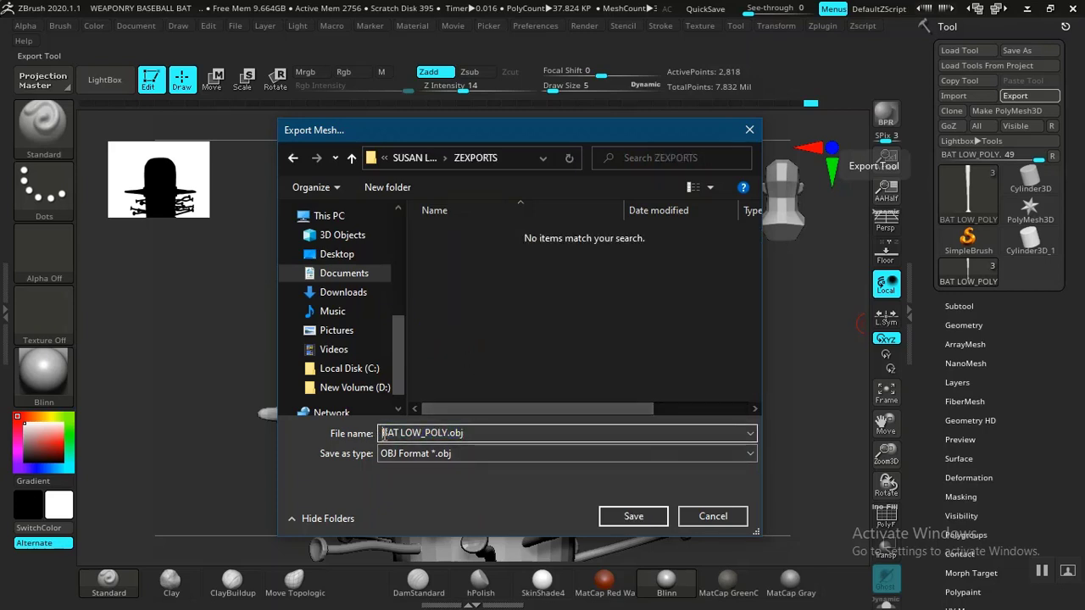
{"action": "type", "text": "Z"}
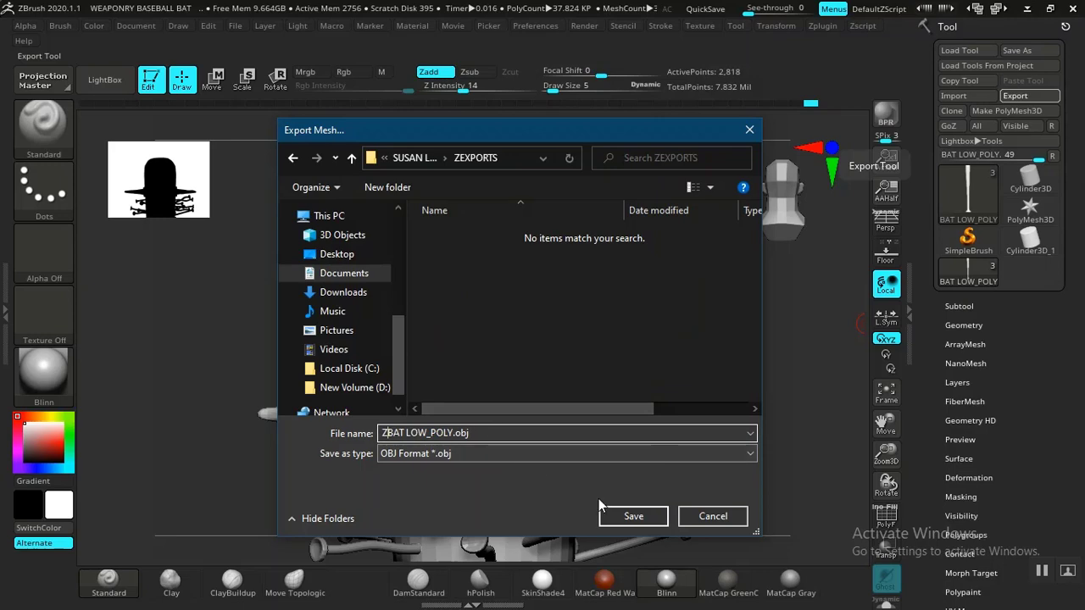
{"action": "left_click", "coordinate": [631, 516]}
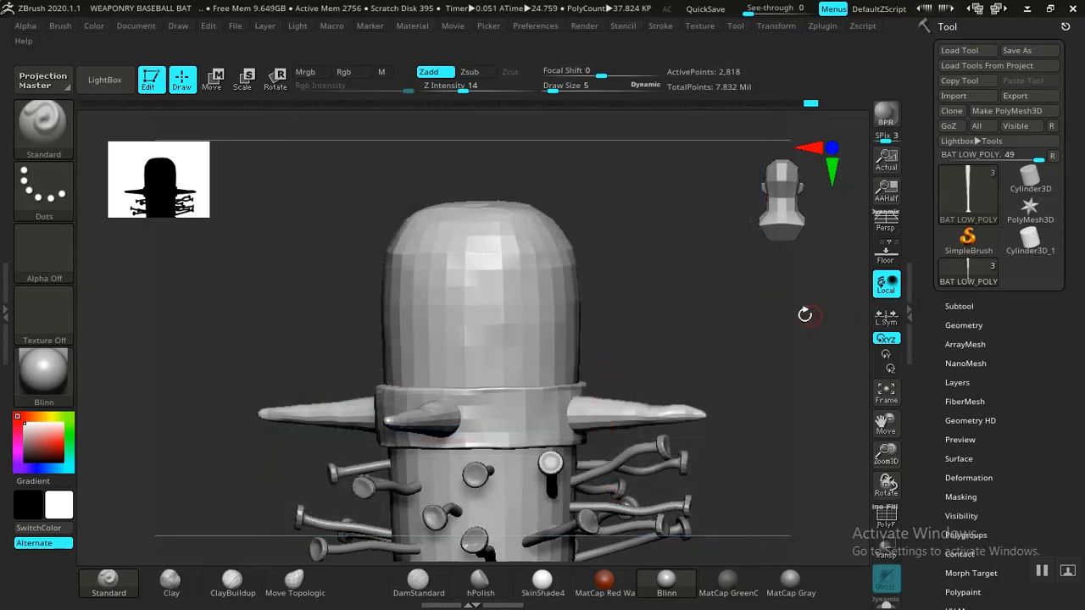
Make NAILS LOW POLY the active subtool and check its subdivision settings
{"action": "left_click_drag", "start_coordinate": [716, 330], "coordinate": [665, 226]}
{"action": "left_click", "coordinate": [959, 307]}
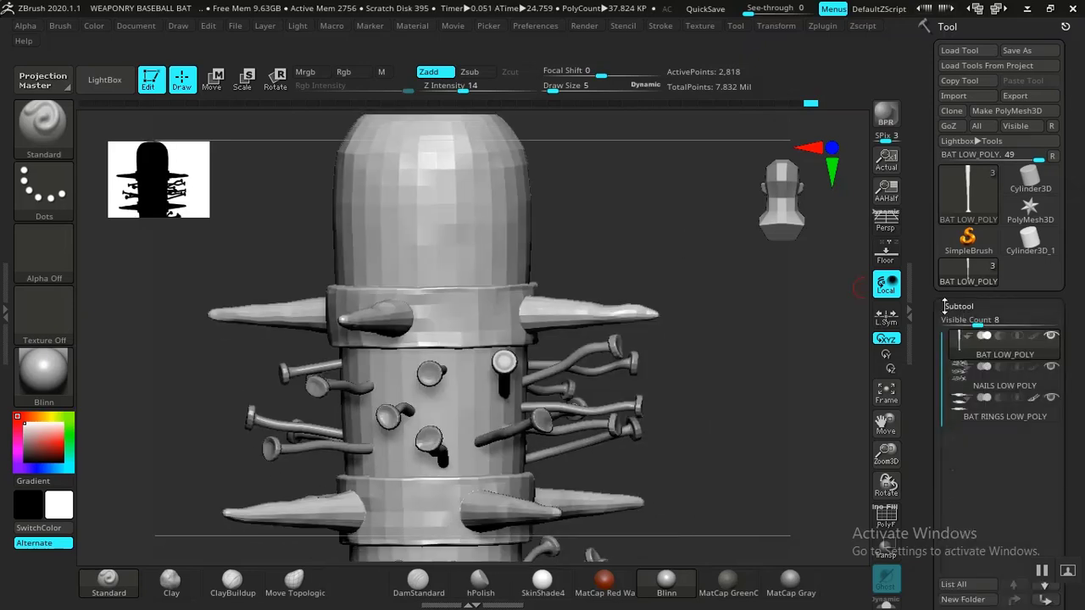
{"action": "left_click", "coordinate": [980, 385]}
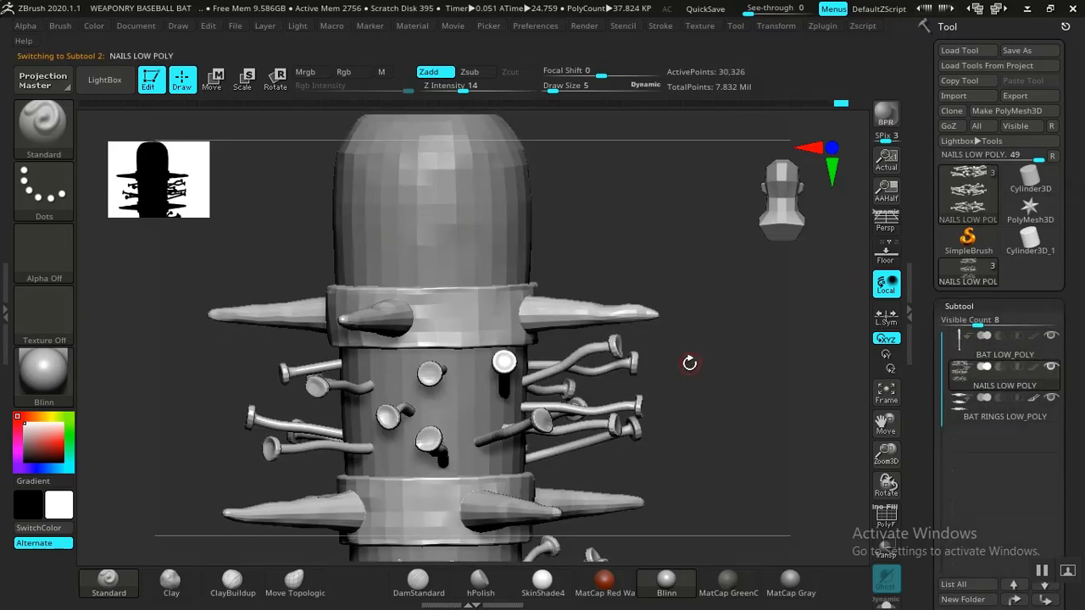
{"action": "left_click_drag", "start_coordinate": [690, 361], "coordinate": [820, 336], "text": "alt"}
{"action": "left_click", "coordinate": [951, 306]}
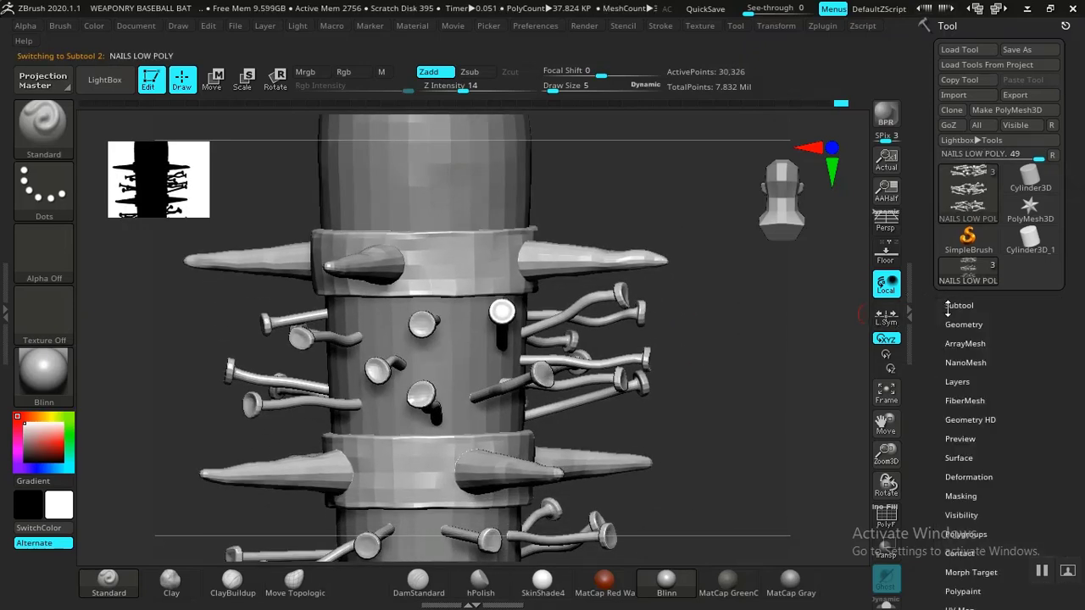
{"action": "left_click", "coordinate": [961, 323]}
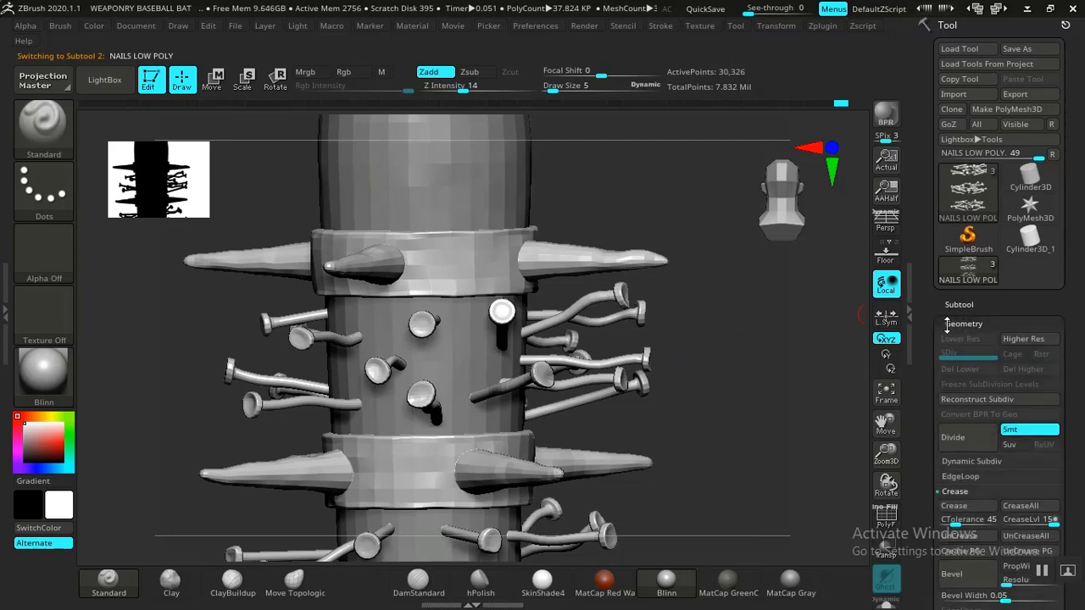
{"action": "left_click", "coordinate": [964, 324]}
Turn off group export in the nails subtool's export settings
{"action": "scroll", "coordinate": [948, 326], "scroll_direction": "down", "scroll_amount": 5}
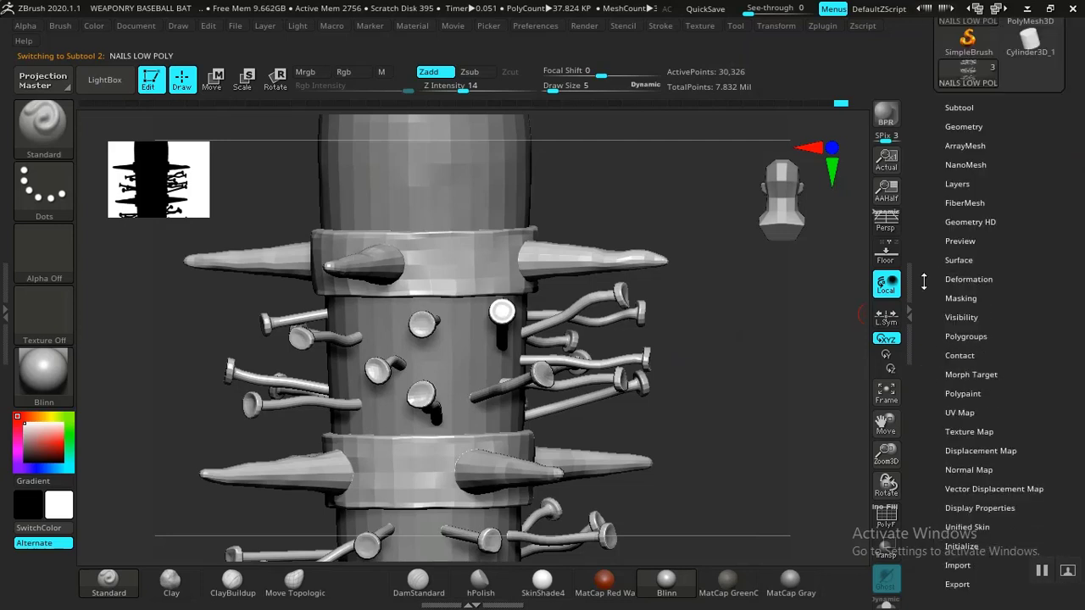
{"action": "left_click", "coordinate": [954, 386]}
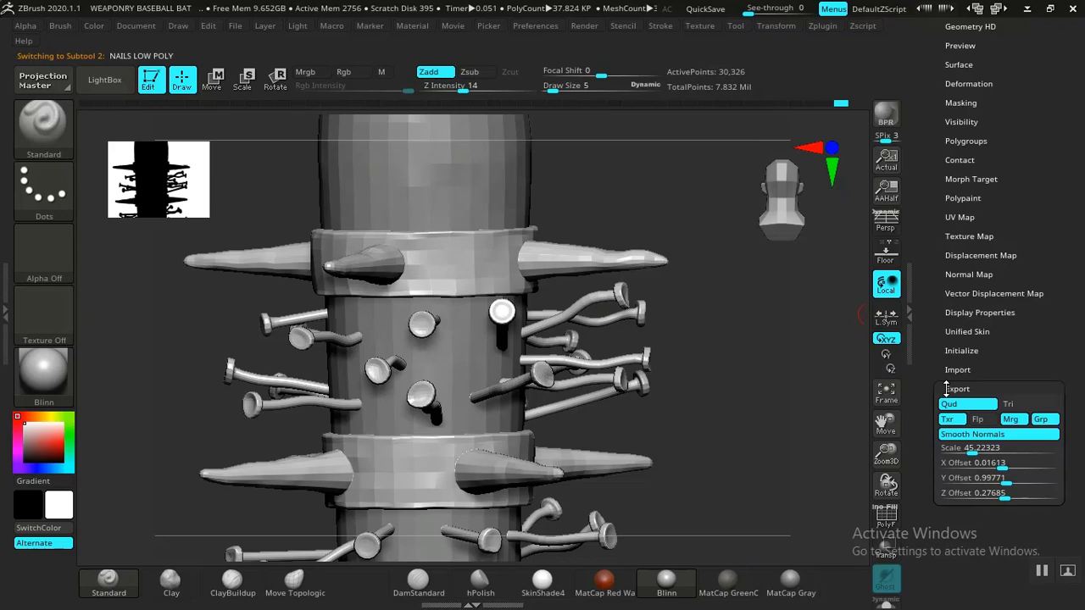
{"action": "left_click", "coordinate": [1047, 419]}
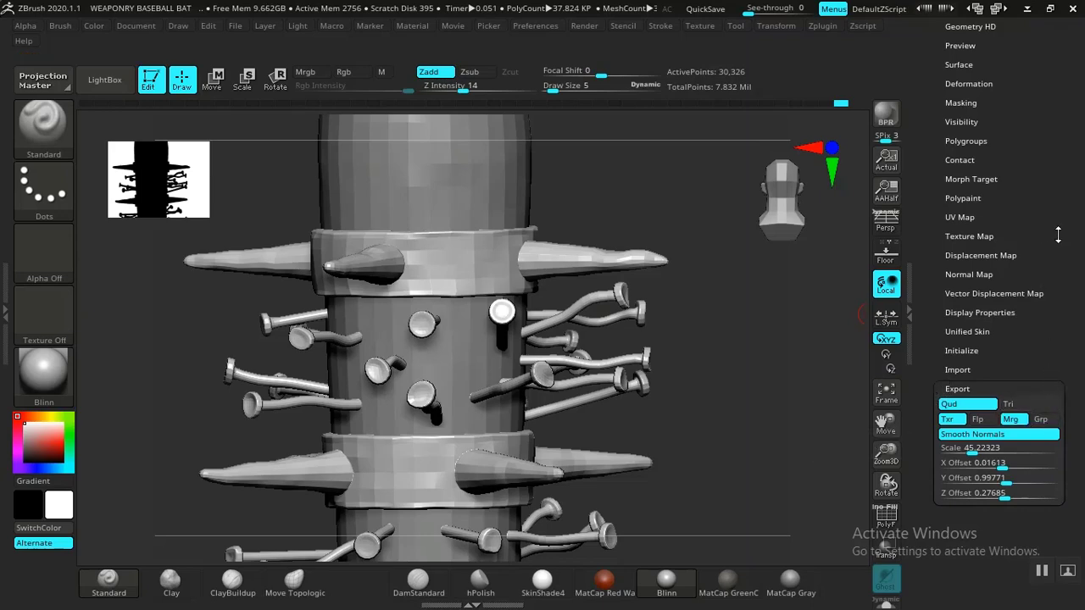
Export the nails mesh to the ZEXPORTS folder as ZNAILS LOW POLY.obj
{"action": "scroll", "coordinate": [1058, 235], "scroll_direction": "up", "scroll_amount": 5}
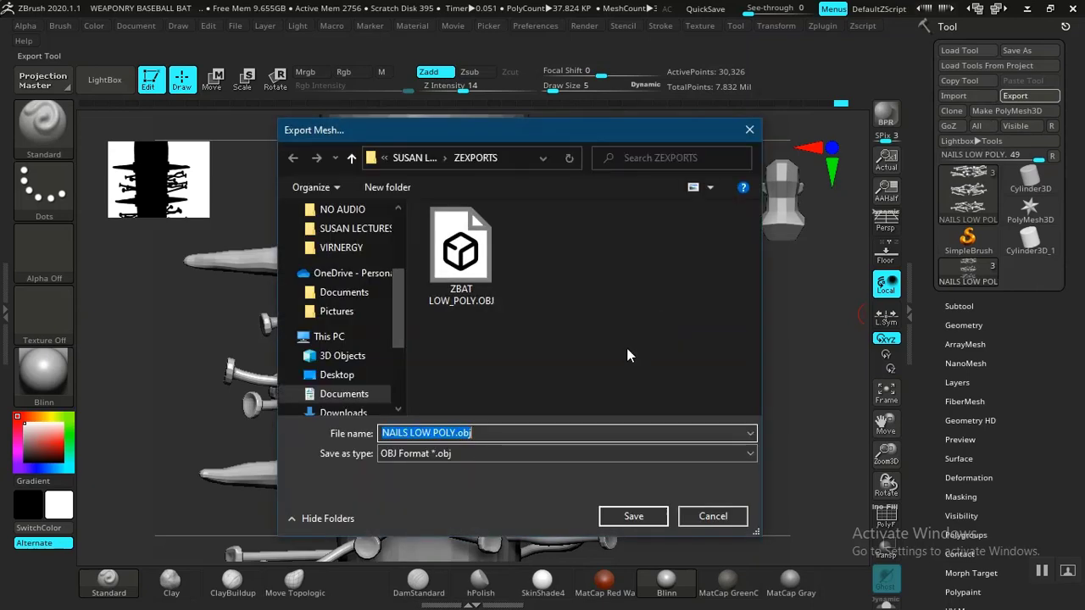
{"action": "left_click", "coordinate": [381, 434]}
{"action": "type", "text": "Z"}
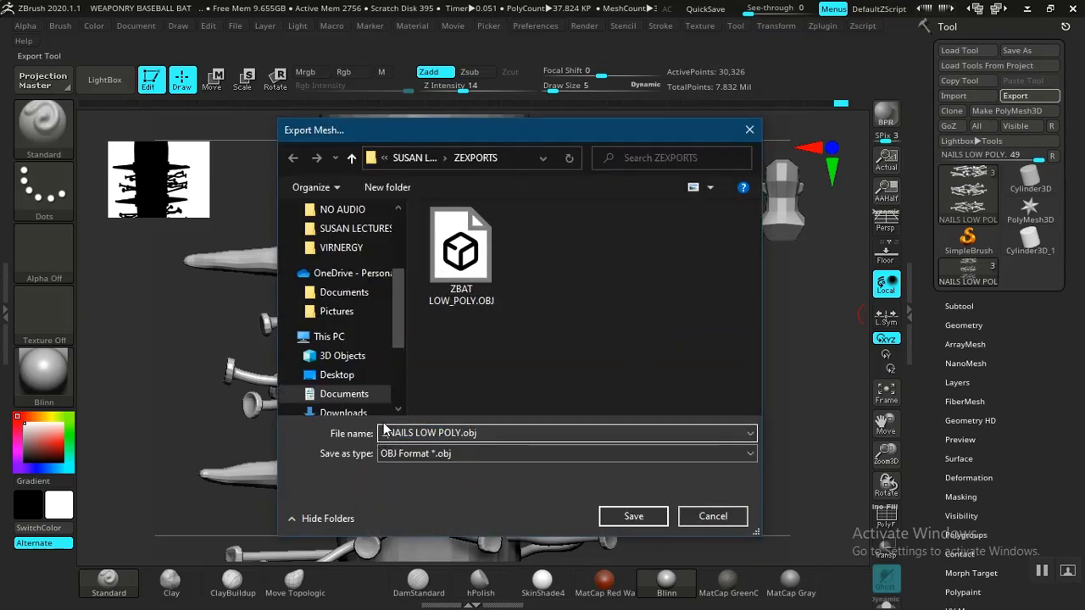
{"action": "left_click", "coordinate": [634, 515]}
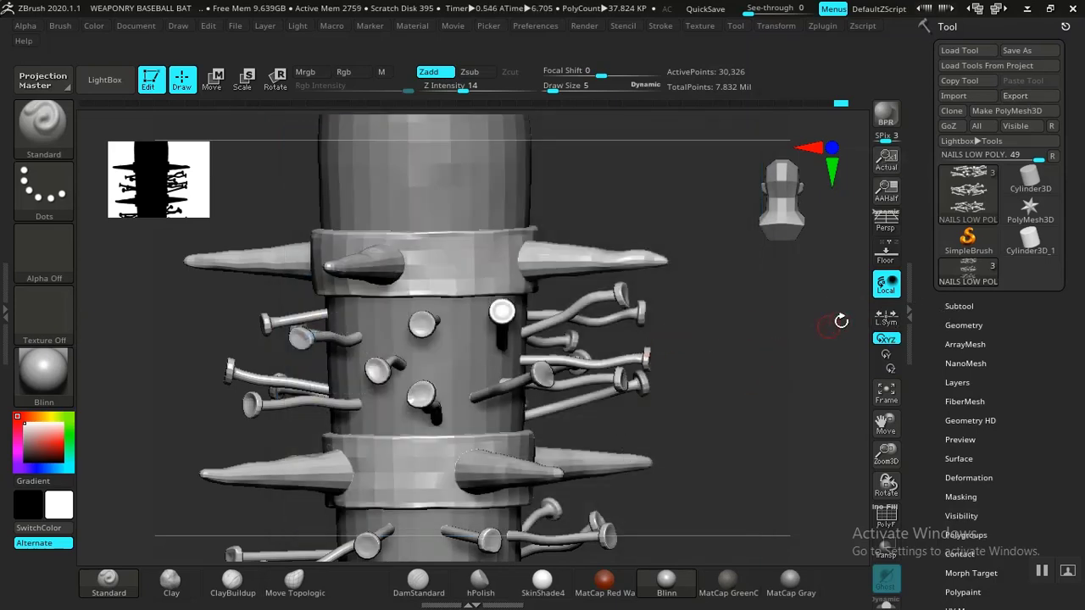
Make BAT RINGS LOW_POLY the active subtool and check its subdivision settings
{"action": "left_click", "coordinate": [958, 306]}
{"action": "left_click", "coordinate": [967, 409]}
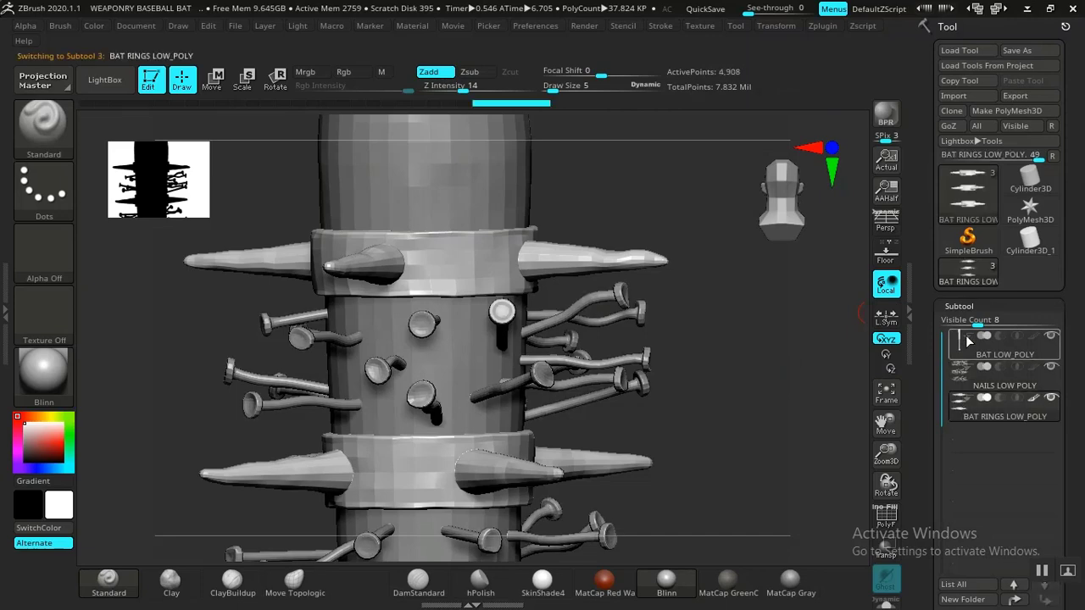
{"action": "left_click", "coordinate": [959, 305]}
{"action": "left_click", "coordinate": [964, 326]}
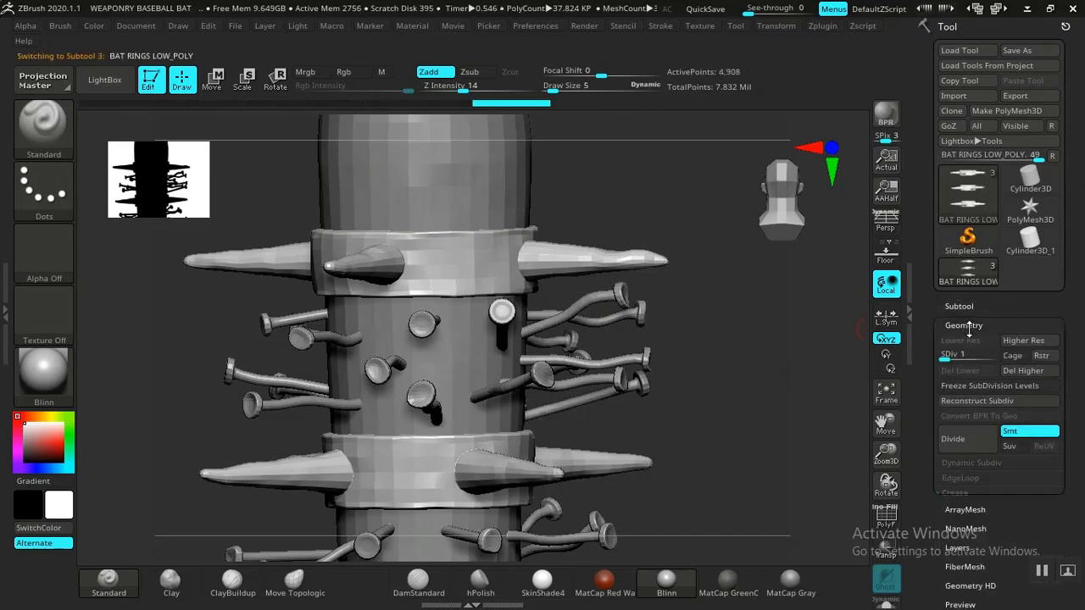
{"action": "mouse_move", "coordinate": [708, 380]}
{"action": "left_mouse_down"}
{"action": "mouse_move", "coordinate": [743, 359]}
{"action": "mouse_move", "coordinate": [760, 429]}
{"action": "mouse_move", "coordinate": [765, 391]}
{"action": "mouse_move", "coordinate": [754, 385]}
{"action": "left_mouse_up"}
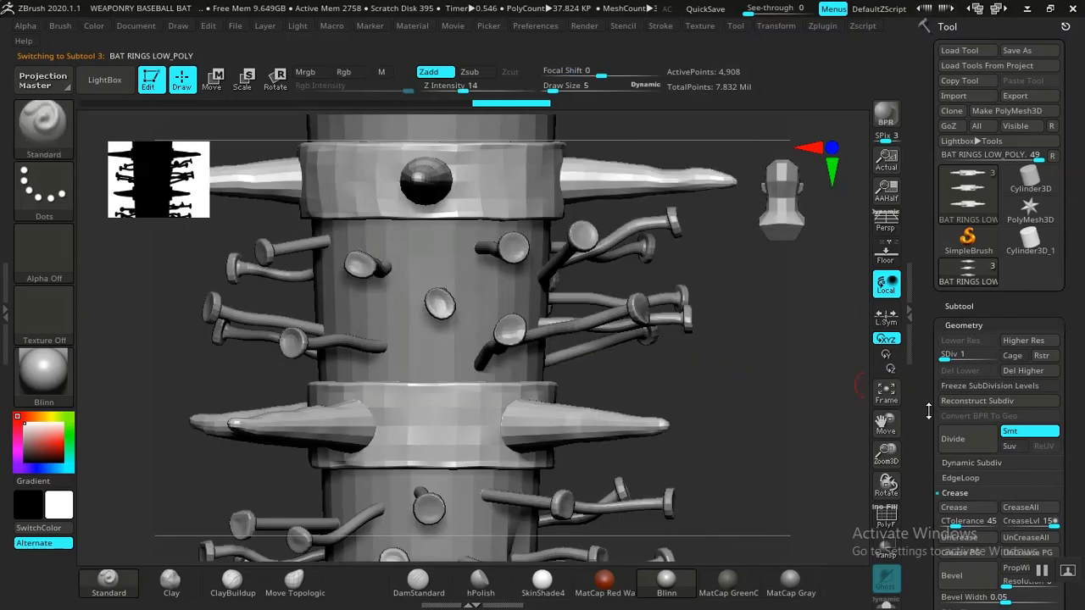
Turn off group export in the bat rings subtool's export settings
{"action": "mouse_move", "coordinate": [927, 412]}
{"action": "left_mouse_down"}
{"action": "mouse_move", "coordinate": [911, 239]}
{"action": "mouse_move", "coordinate": [916, 74]}
{"action": "left_mouse_up"}
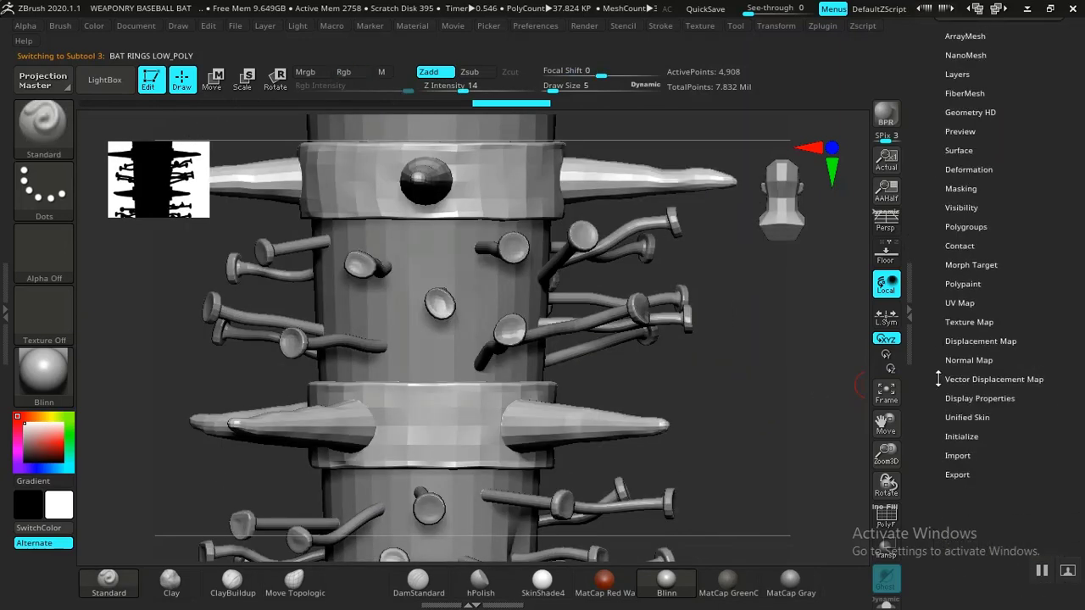
{"action": "left_click", "coordinate": [965, 475]}
{"action": "left_click_drag", "start_coordinate": [944, 455], "coordinate": [943, 478]}
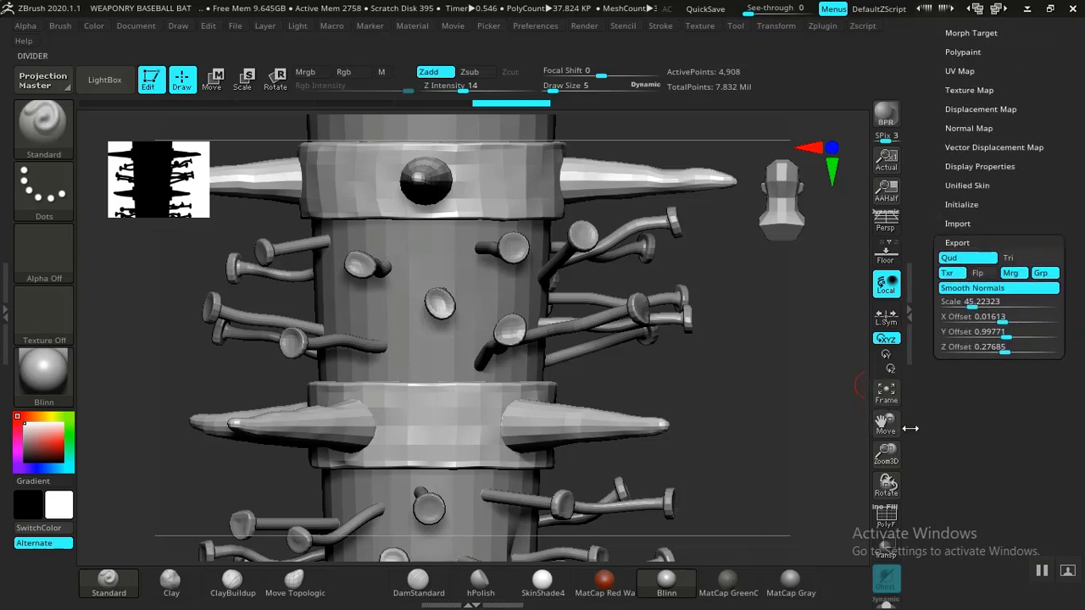
{"action": "left_click", "coordinate": [1043, 274]}
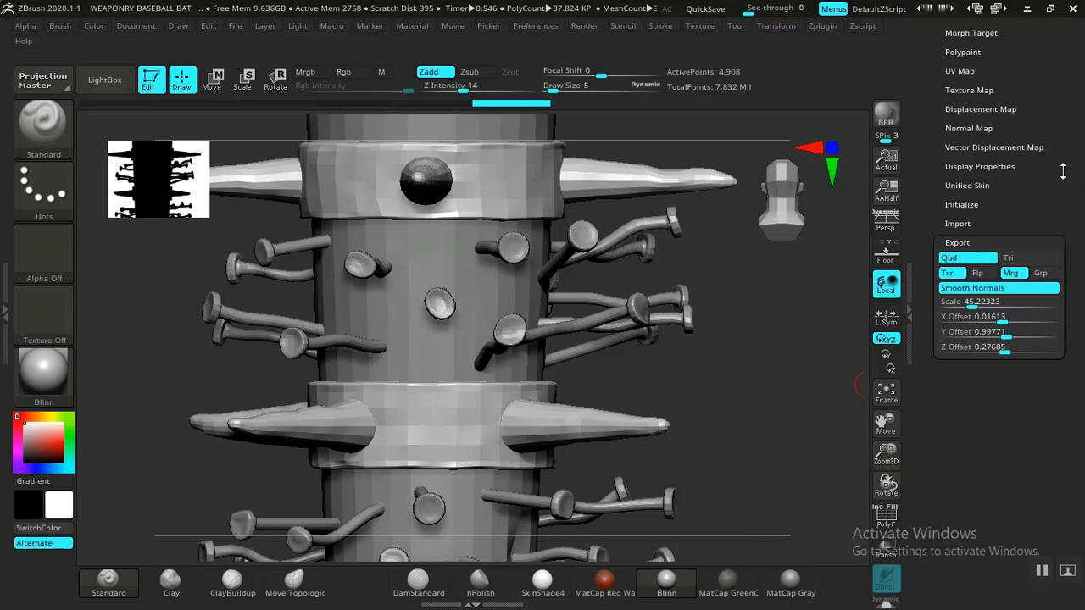
Export the bat rings mesh to the ZEXPORTS folder in OBJ format as ZBAT RINGS LOW_POLY.obj
{"action": "left_click_drag", "start_coordinate": [1063, 175], "coordinate": [1068, 347]}
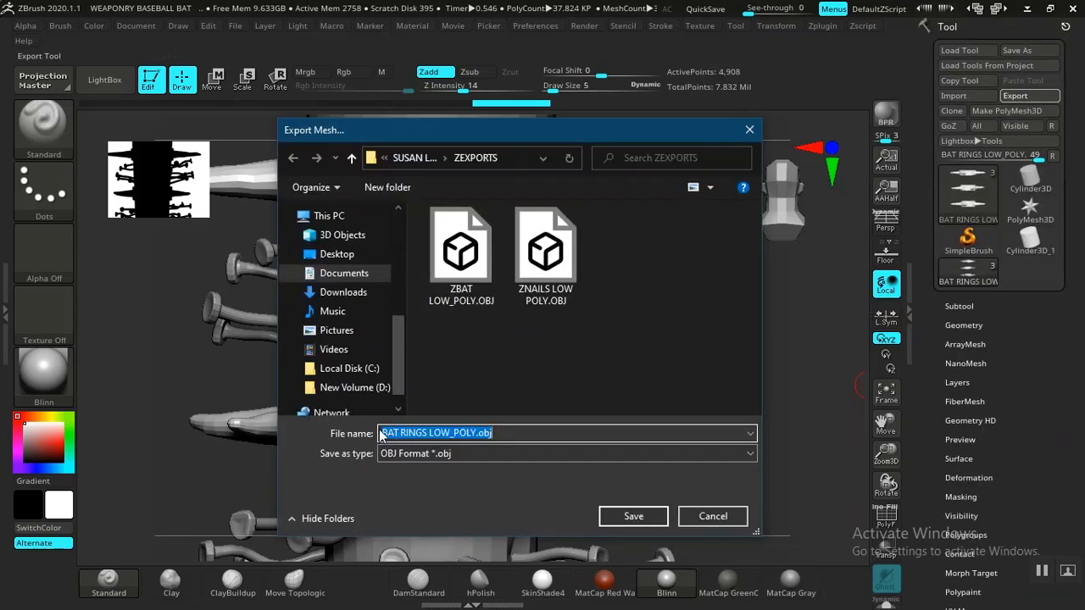
{"action": "left_click", "coordinate": [381, 433]}
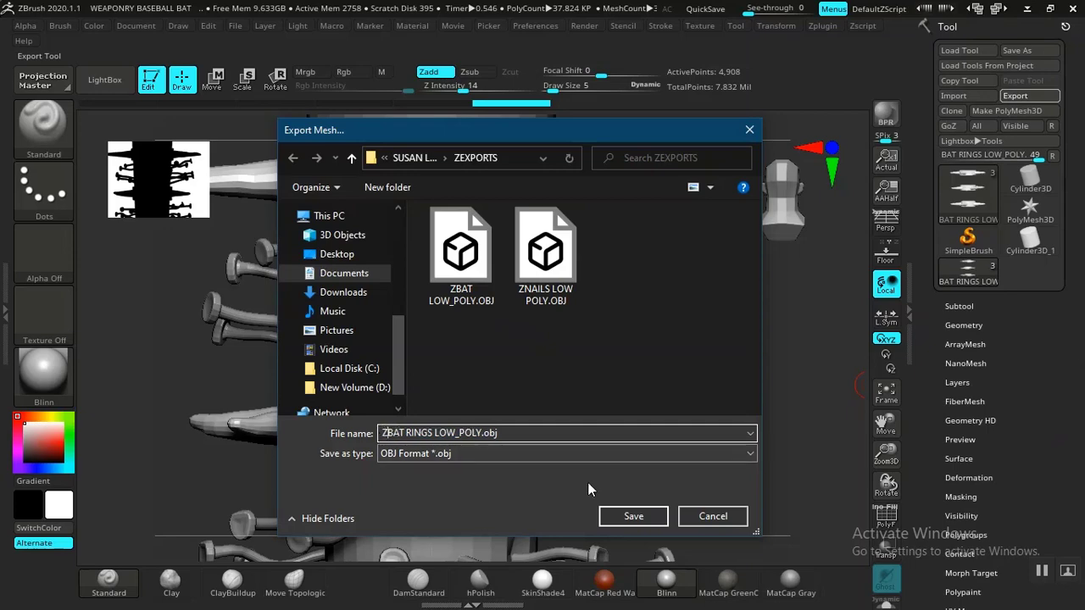
{"action": "left_click", "coordinate": [629, 516]}
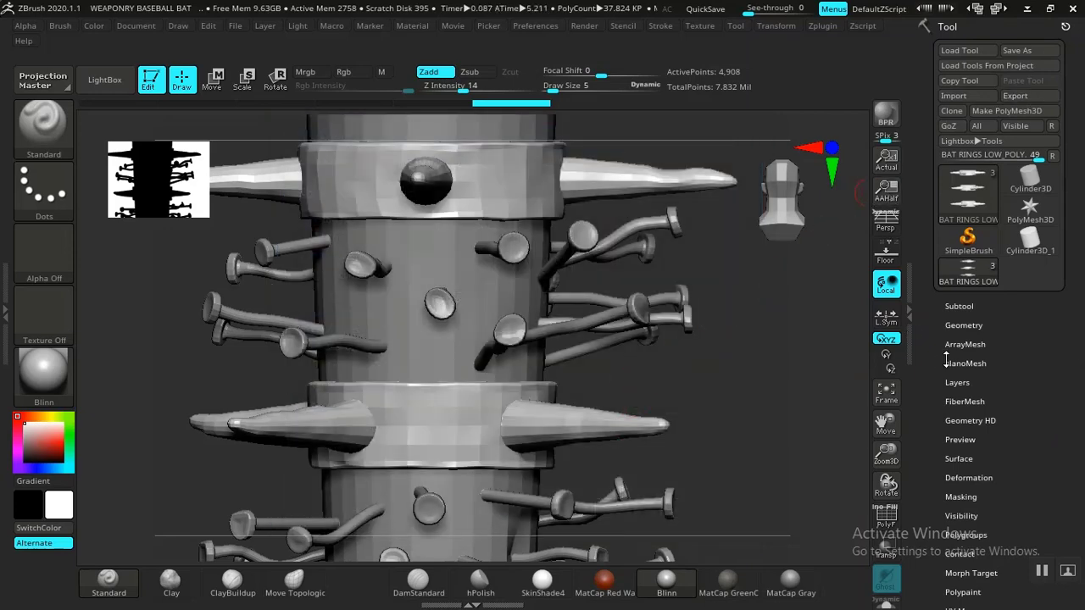
Switch to Maya and group the BAT_LOW_POLY, BAT_RINGS_LOW_POLY, POKERS_LOW_POLY and NAILS_LOW_POLY meshes
{"action": "left_click", "coordinate": [1042, 571]}
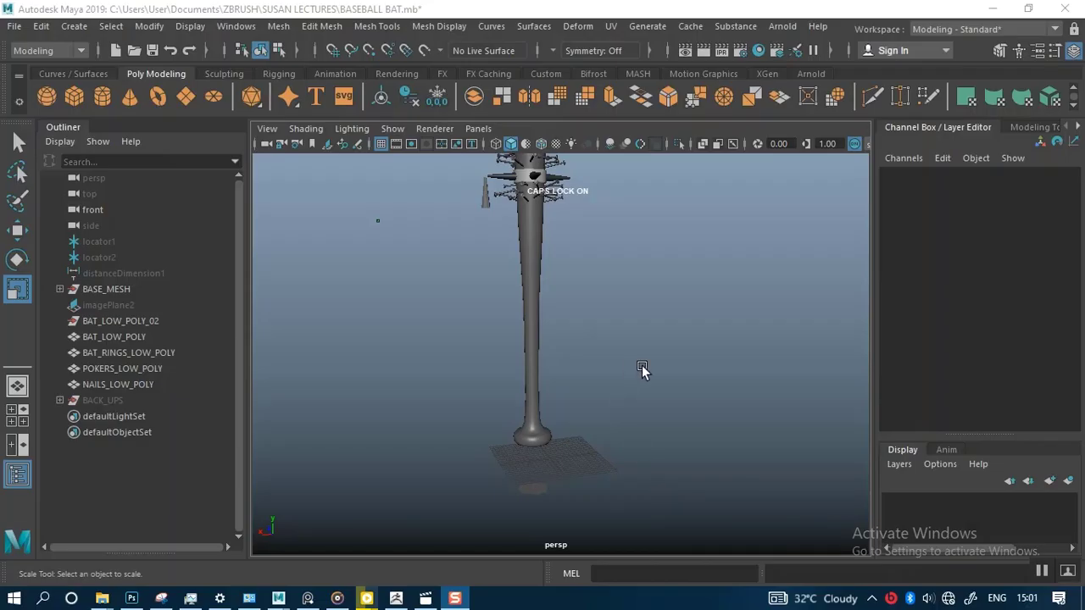
{"action": "right_click_drag", "start_coordinate": [642, 365], "coordinate": [578, 326], "text": "alt"}
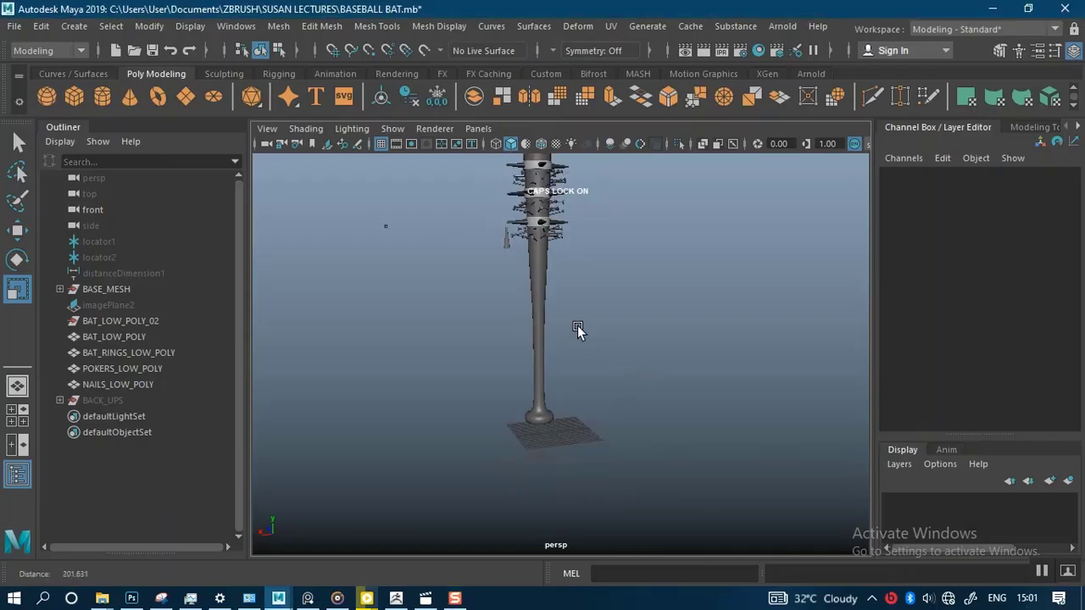
{"action": "middle_click_drag", "start_coordinate": [603, 325], "coordinate": [590, 392], "text": "alt"}
{"action": "left_click_drag", "start_coordinate": [589, 393], "coordinate": [591, 351], "text": "alt"}
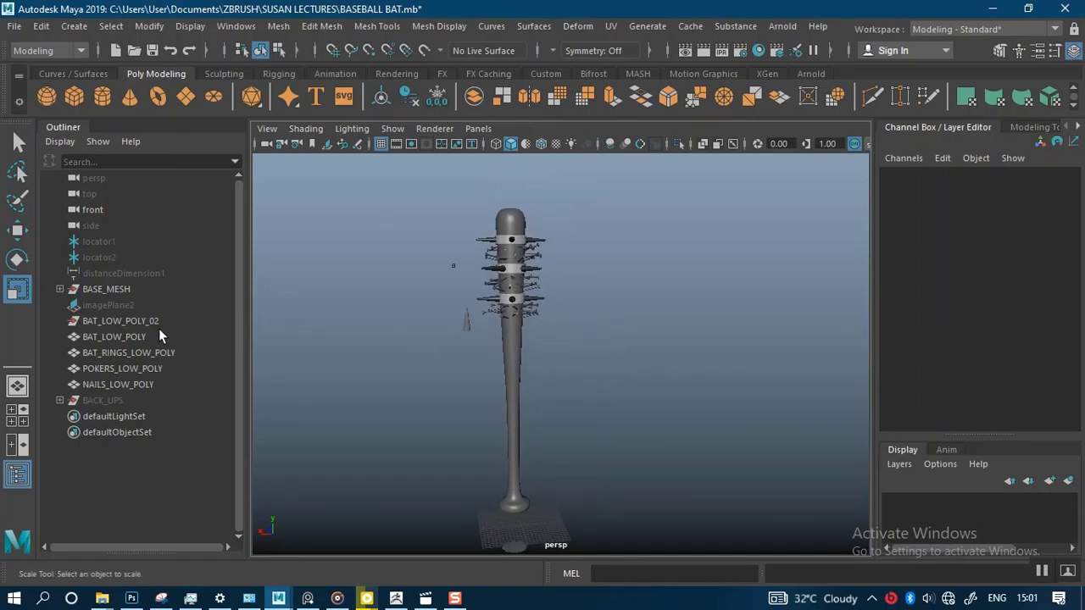
{"action": "left_click", "coordinate": [98, 288]}
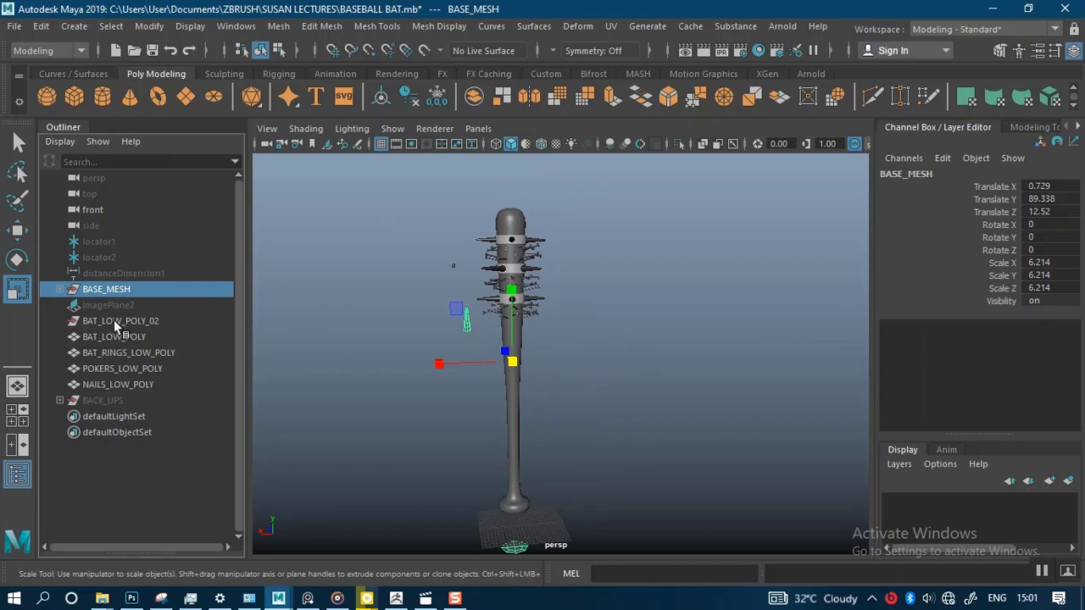
{"action": "left_click", "coordinate": [111, 337]}
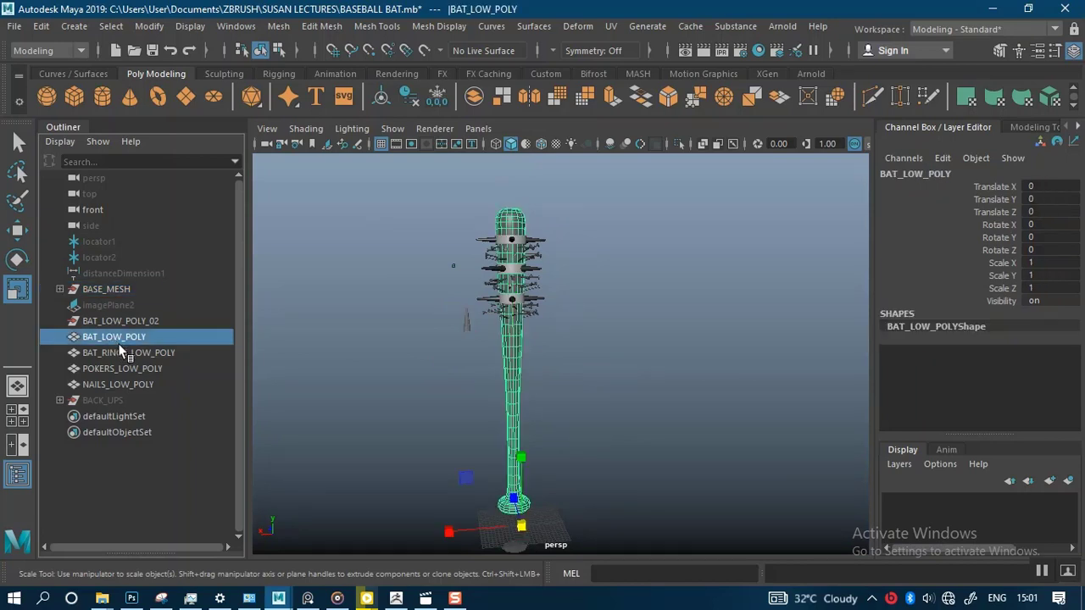
{"action": "left_click", "coordinate": [125, 382], "text": "shift"}
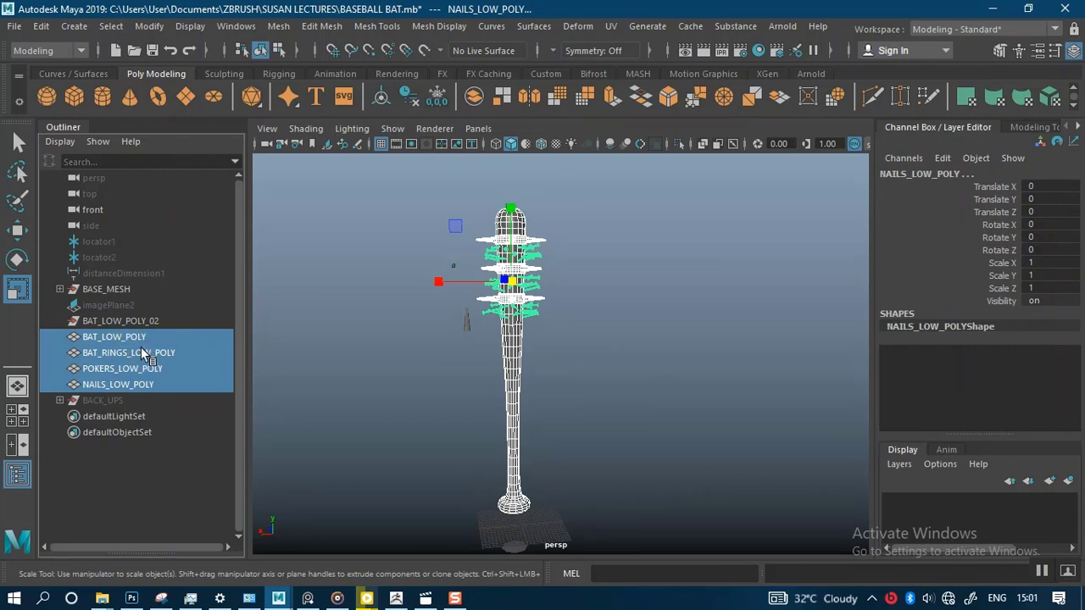
{"action": "key", "text": "ctrl+g"}
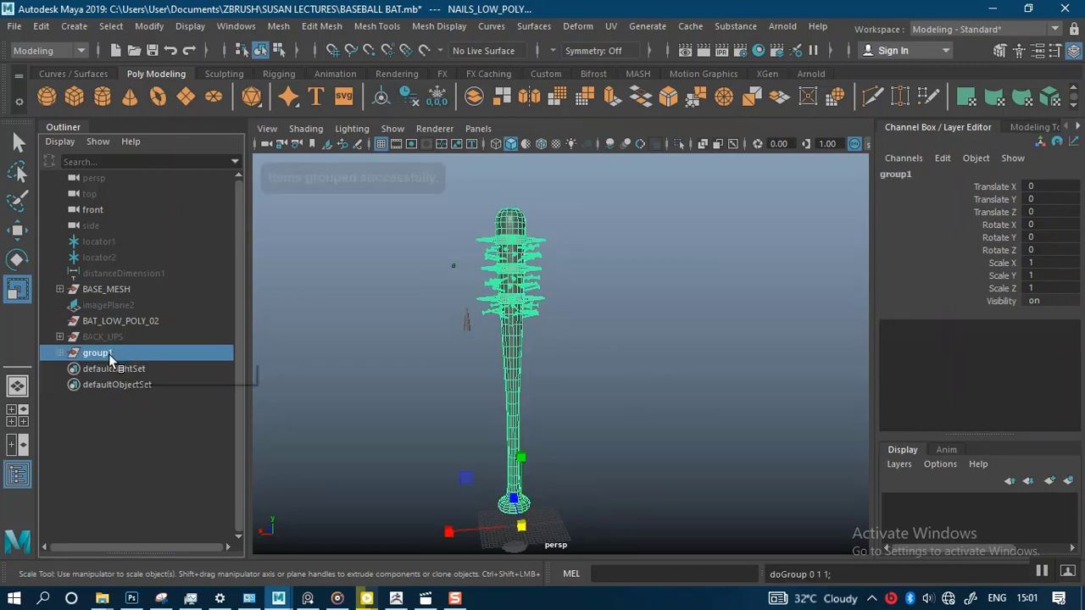
Rename the new group as BASE_MESH_HIGH_POLY
{"action": "double_click", "coordinate": [109, 354]}
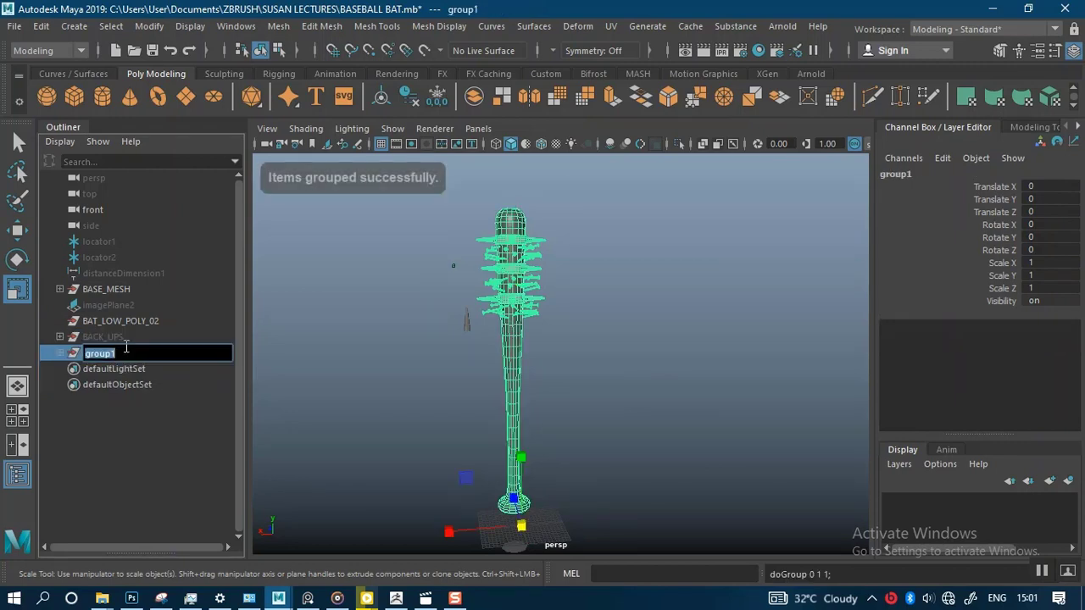
{"action": "type", "text": "base"}
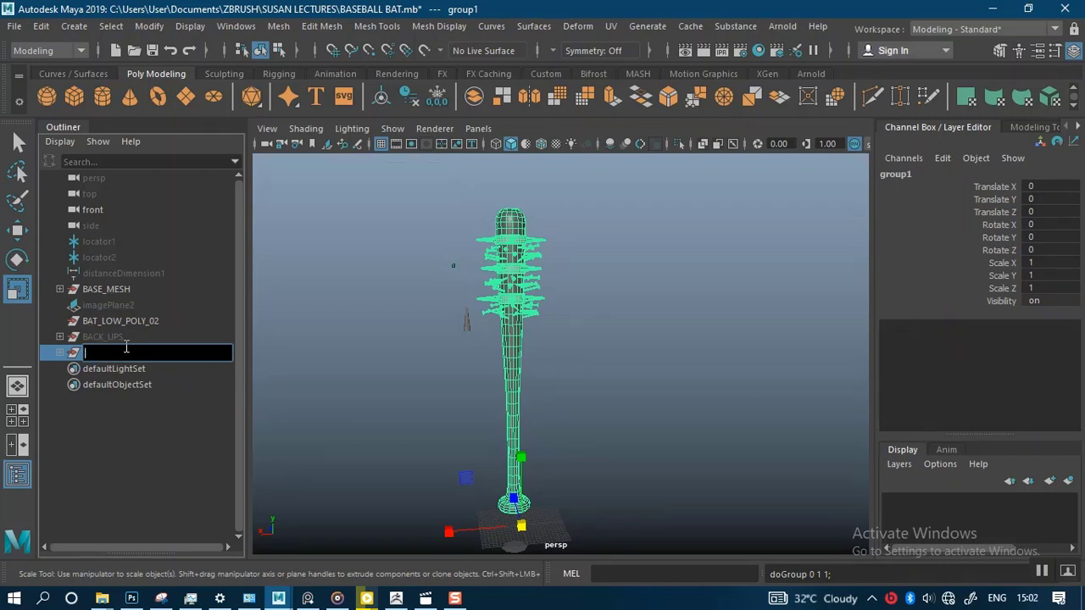
{"action": "key", "text": "Caps_Lock"}
{"action": "key", "text": "Return"}
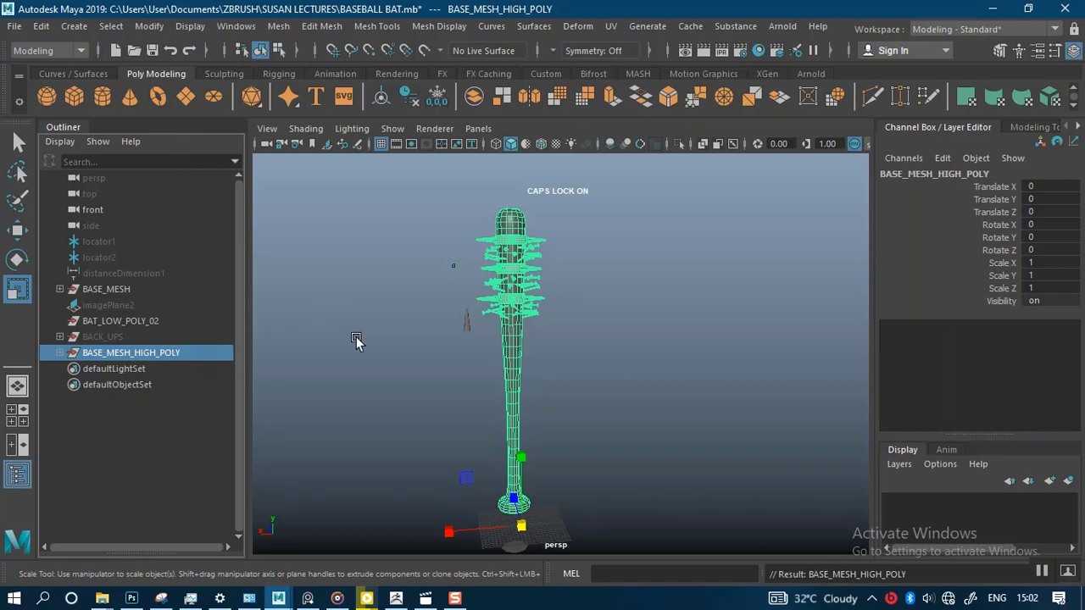
Hide the BASE_MESH_HIGH_POLY group in the scene
{"action": "right_click_drag", "start_coordinate": [498, 370], "coordinate": [586, 358], "text": "alt"}
{"action": "left_click_drag", "start_coordinate": [585, 359], "coordinate": [576, 330], "text": "alt"}
{"action": "scroll", "coordinate": [523, 211], "scroll_direction": "down", "scroll_amount": 2}
{"action": "left_click_drag", "start_coordinate": [523, 211], "coordinate": [559, 240], "text": "alt"}
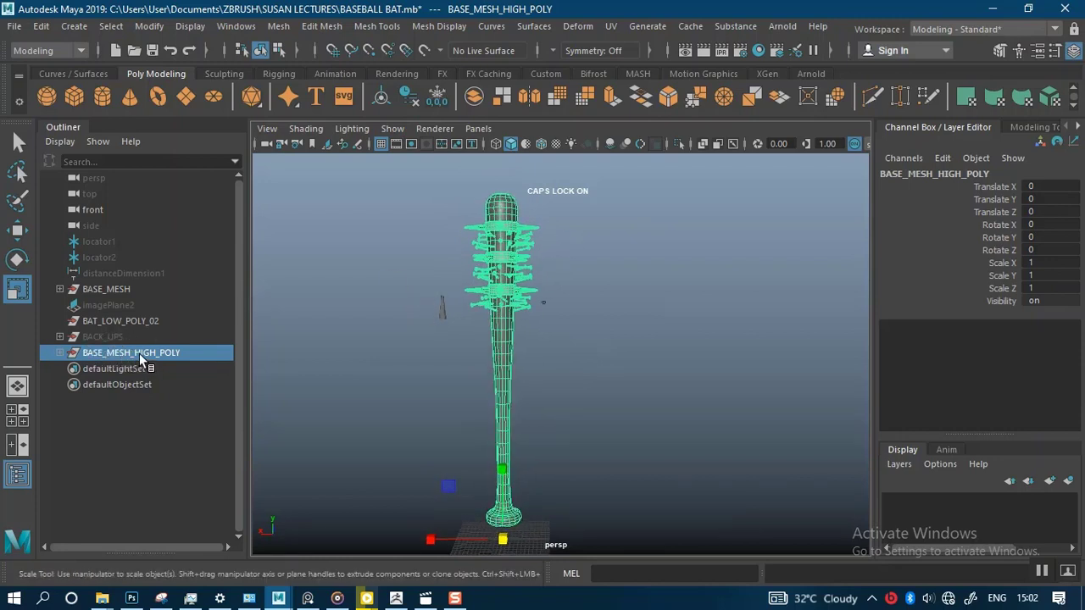
{"action": "key", "text": "ctrl+h"}
{"action": "left_click_drag", "start_coordinate": [334, 295], "coordinate": [310, 293], "text": "alt"}
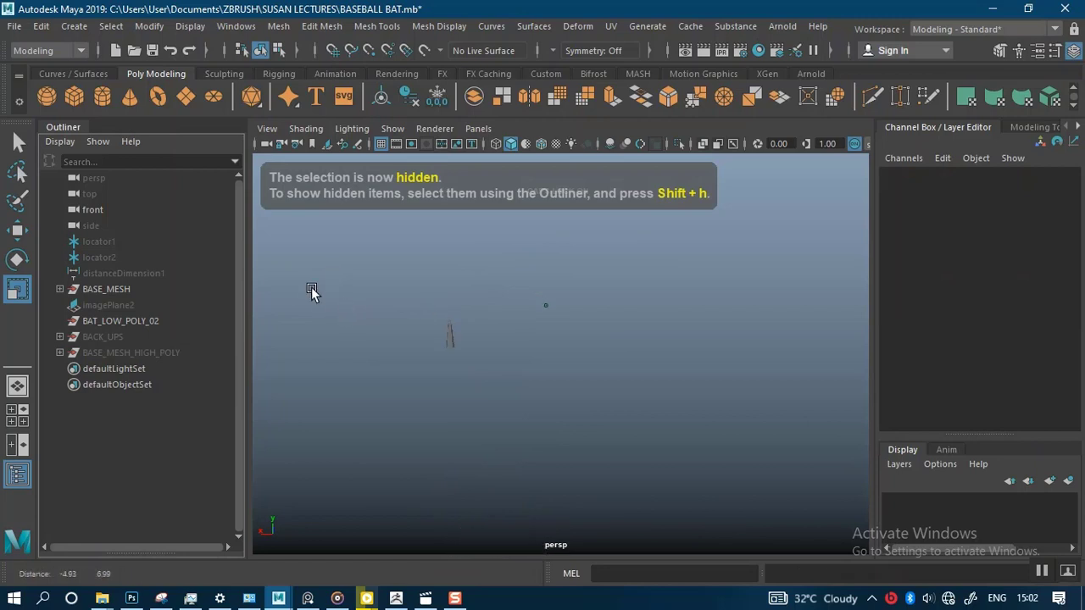
Move BASE_MESH below BAT_LOW_POLY_02 in the scene hierarchy and hide it
{"action": "left_click", "coordinate": [109, 289]}
{"action": "left_click_drag", "start_coordinate": [82, 300], "coordinate": [114, 331]}
{"action": "key", "text": "Caps_Lock"}
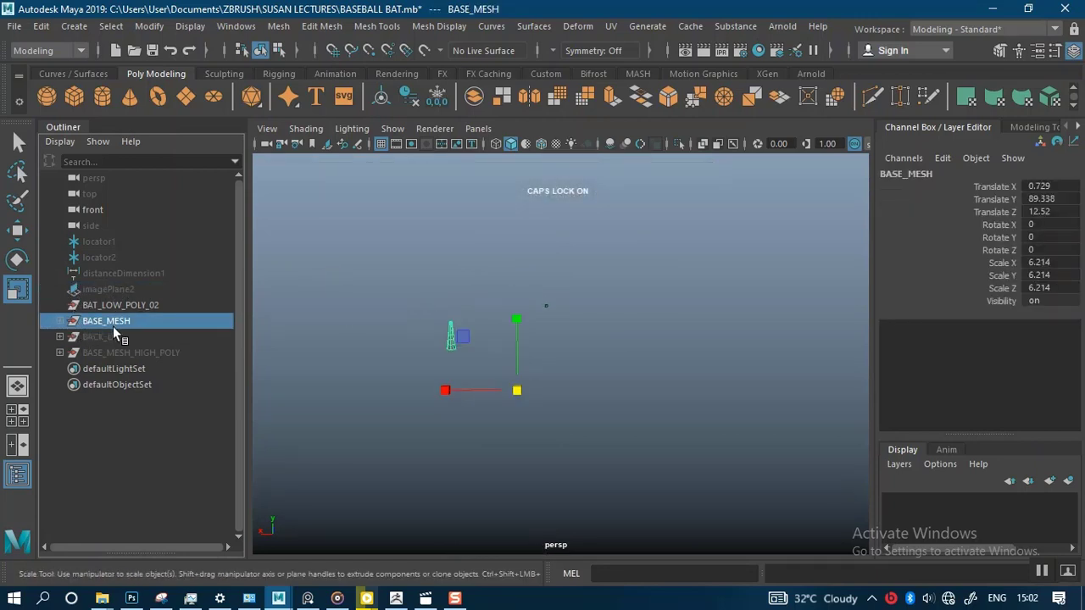
{"action": "key", "text": "ctrl+h"}
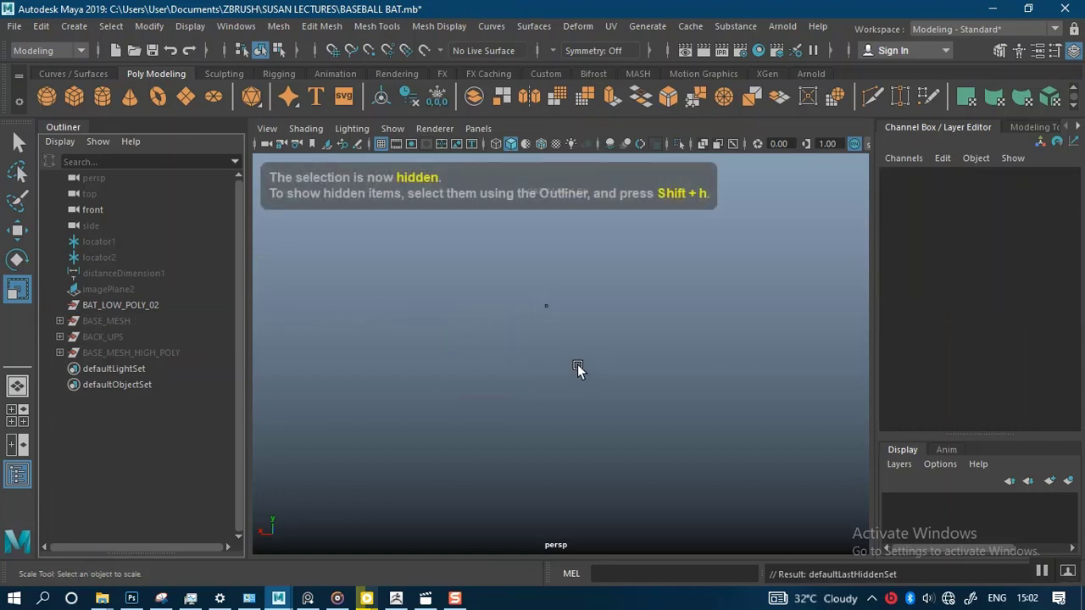
{"action": "left_click", "coordinate": [577, 364]}
{"action": "mouse_move", "coordinate": [547, 363]}
{"action": "left_mouse_down", "text": "alt"}
{"action": "mouse_move", "coordinate": [579, 348]}
{"action": "mouse_move", "coordinate": [577, 319]}
{"action": "mouse_move", "coordinate": [569, 358]}
{"action": "mouse_move", "coordinate": [533, 377]}
{"action": "left_mouse_up", "text": "alt"}
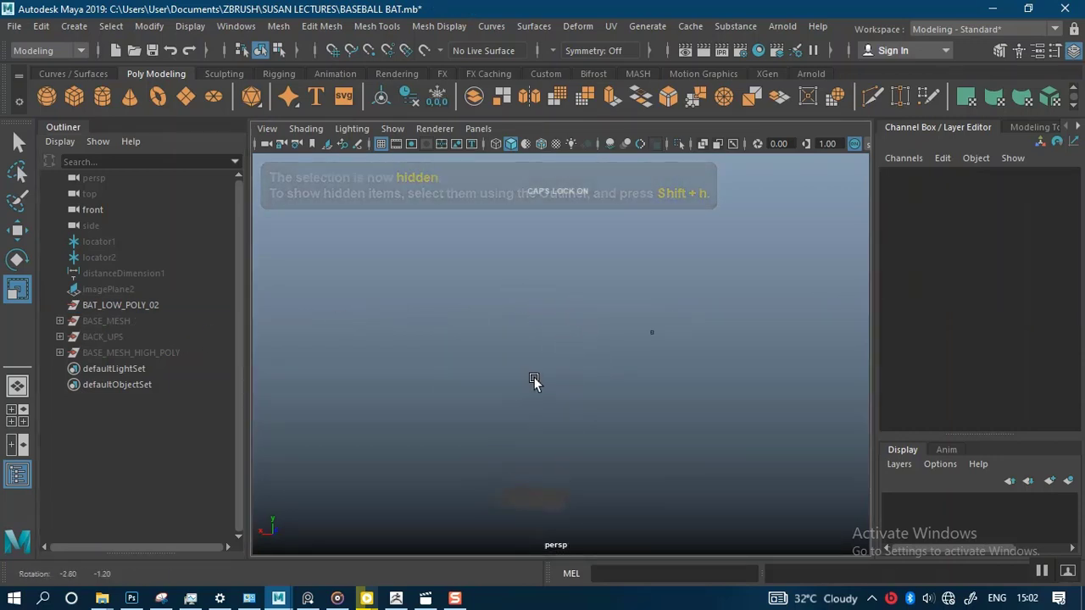
Switch to File Explorer and open the ZEXPORTS folder inside SUSAN LECTURES
{"action": "left_click", "coordinate": [102, 598]}
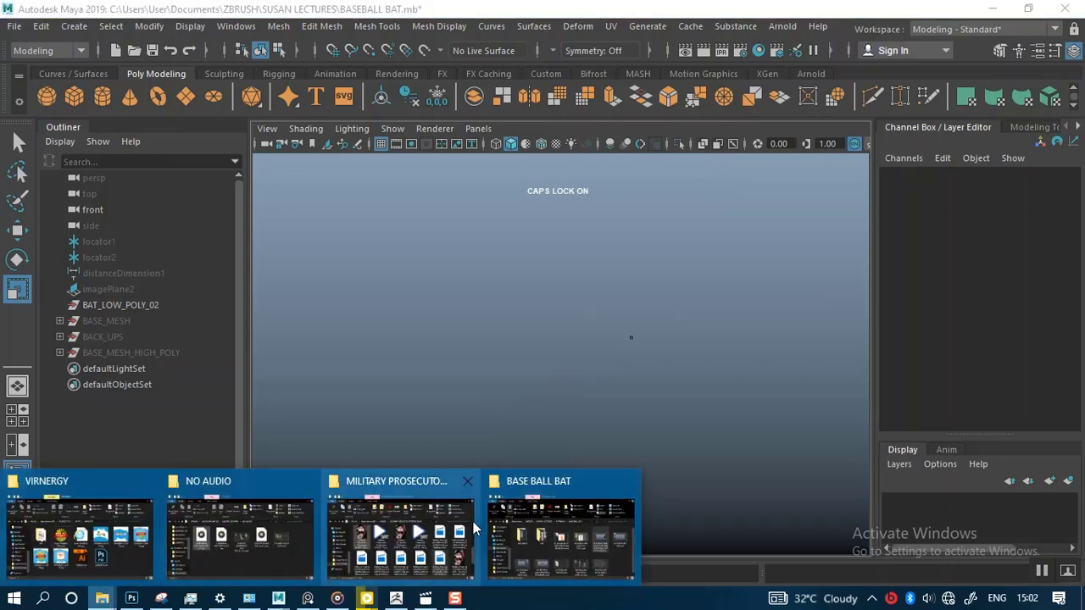
{"action": "left_click", "coordinate": [525, 530]}
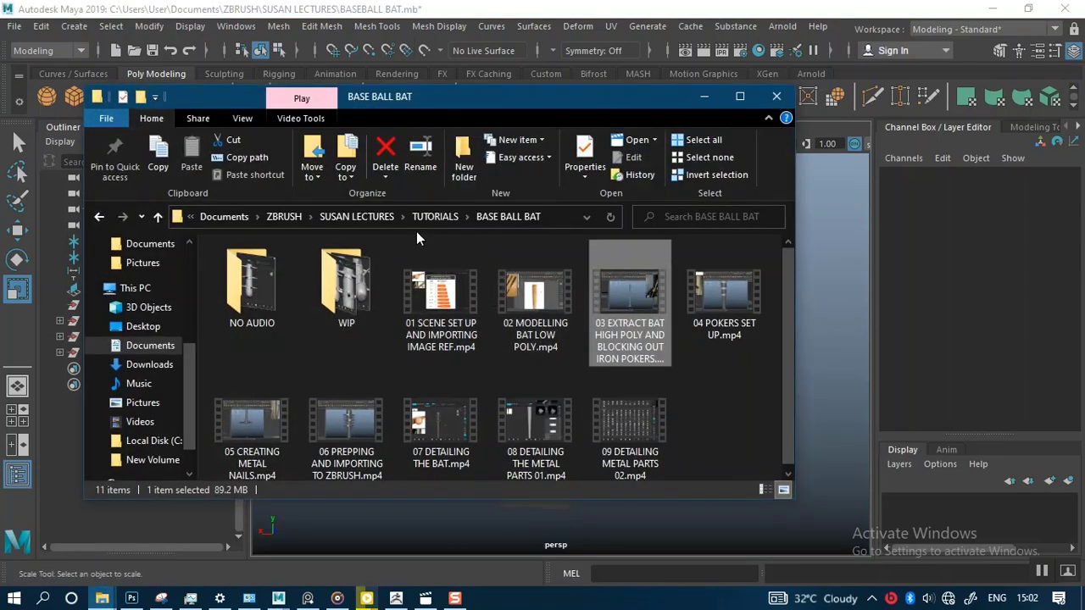
{"action": "left_click", "coordinate": [364, 219]}
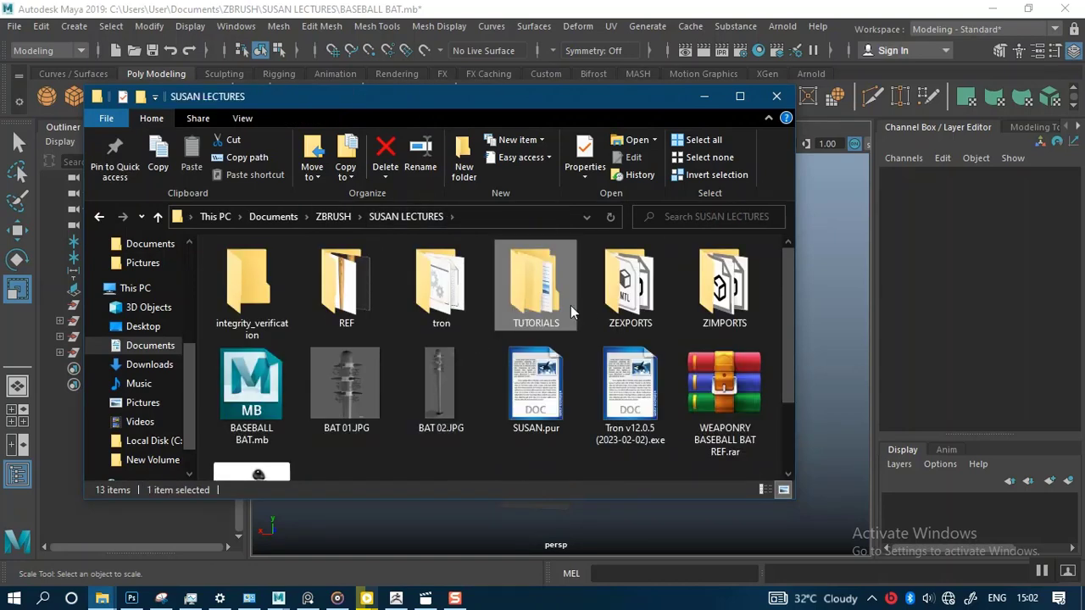
{"action": "left_click", "coordinate": [628, 305]}
{"action": "double_click", "coordinate": [628, 305]}
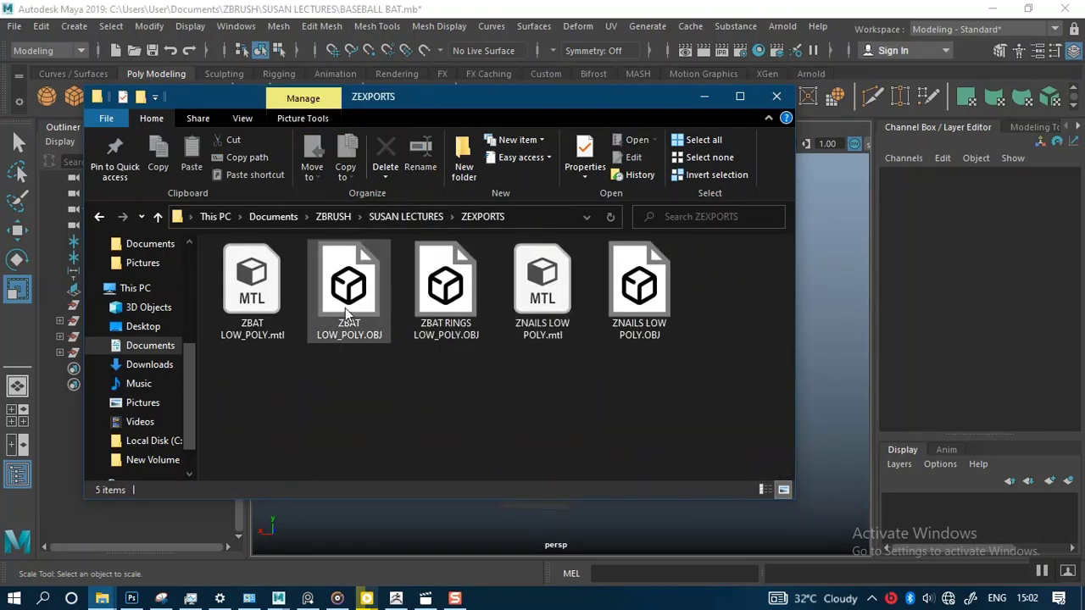
Import ZBAT LOW_POLY.OBJ, ZBAT RINGS LOW_POLY.OBJ and ZNAILS LOW POLY.OBJ together into the Maya scene and put the folder window away
{"action": "left_click", "coordinate": [346, 312]}
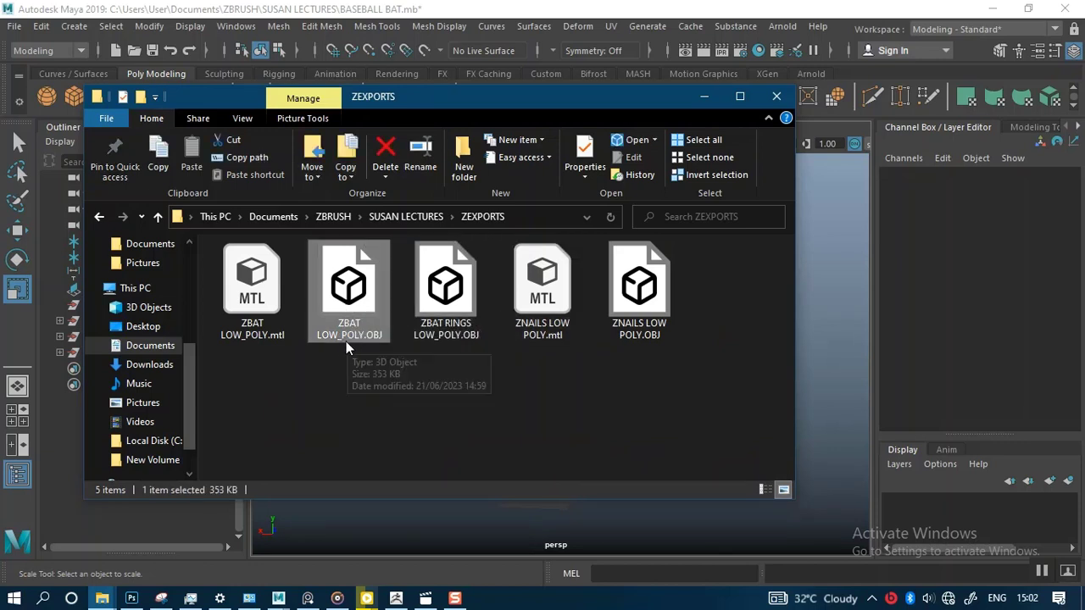
{"action": "left_click", "coordinate": [456, 315], "text": "ctrl"}
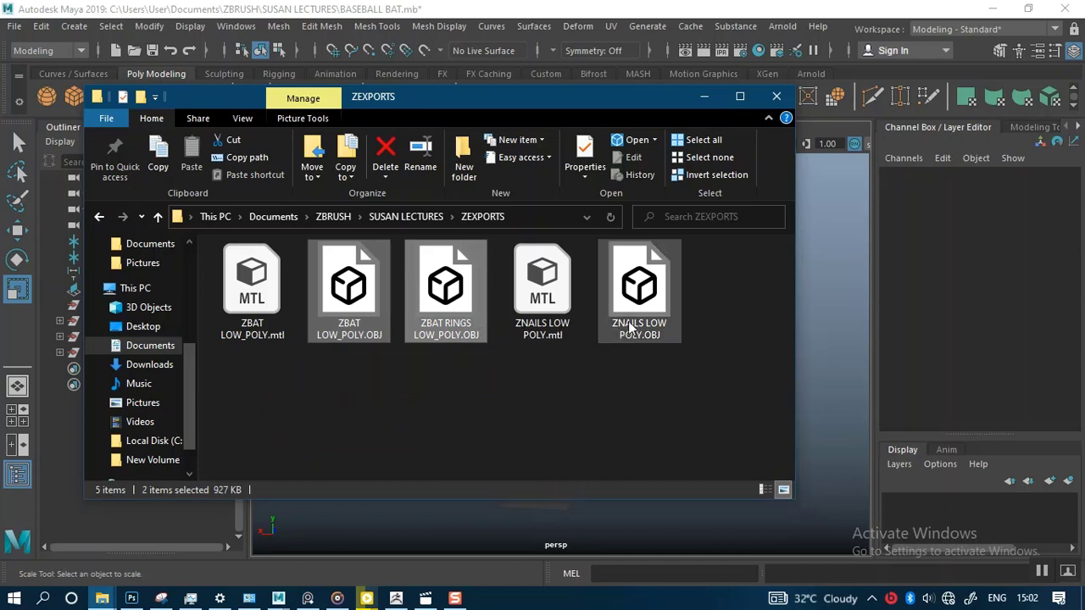
{"action": "left_click", "coordinate": [631, 326], "text": "ctrl"}
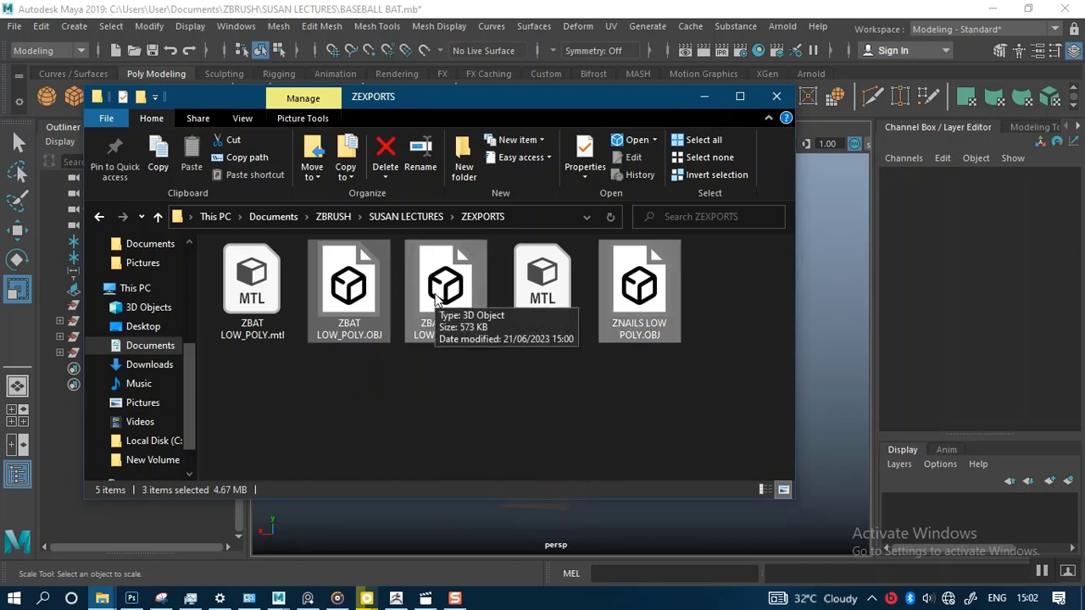
{"action": "left_click_drag", "start_coordinate": [430, 298], "coordinate": [844, 402]}
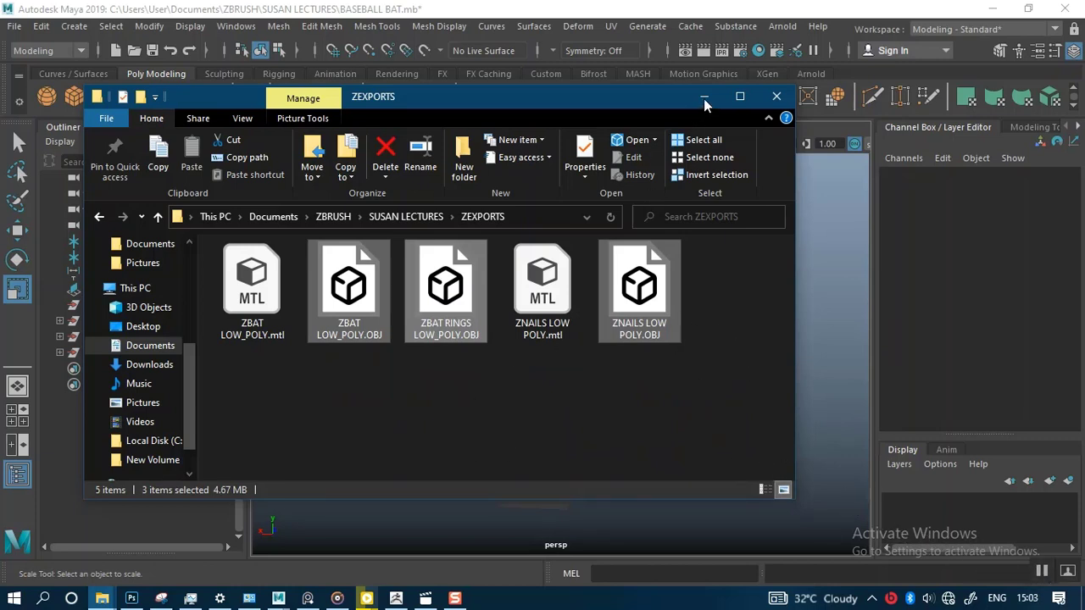
{"action": "left_click", "coordinate": [1041, 572]}
{"action": "left_click", "coordinate": [703, 96]}
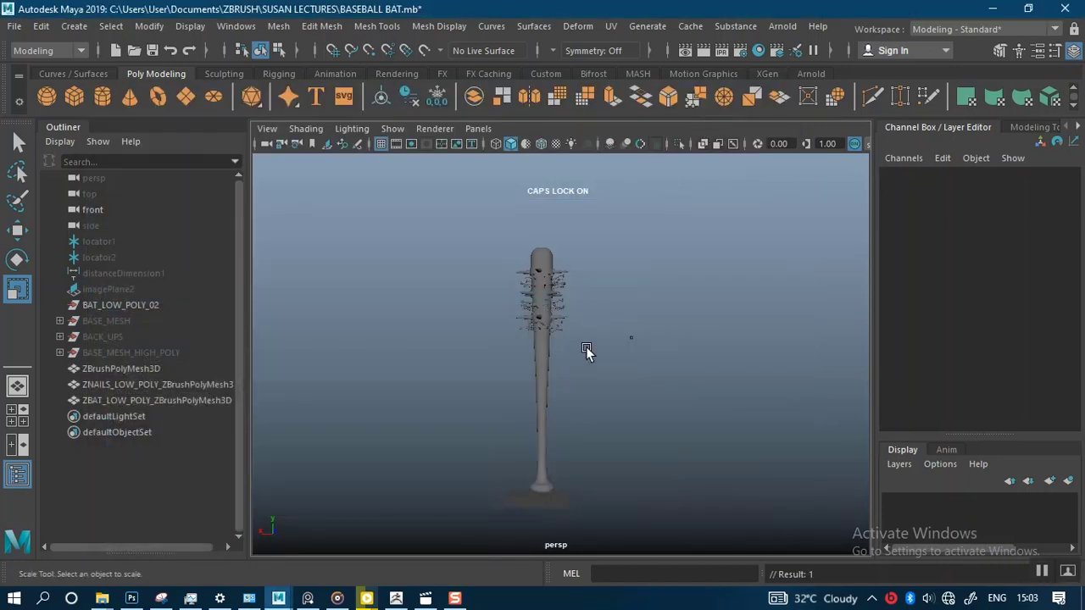
Examine the imported bat, rings with spikes and nails up close from several angles
{"action": "left_click_drag", "start_coordinate": [607, 399], "coordinate": [620, 347], "text": "alt"}
{"action": "right_click_drag", "start_coordinate": [593, 300], "coordinate": [635, 412], "text": "alt"}
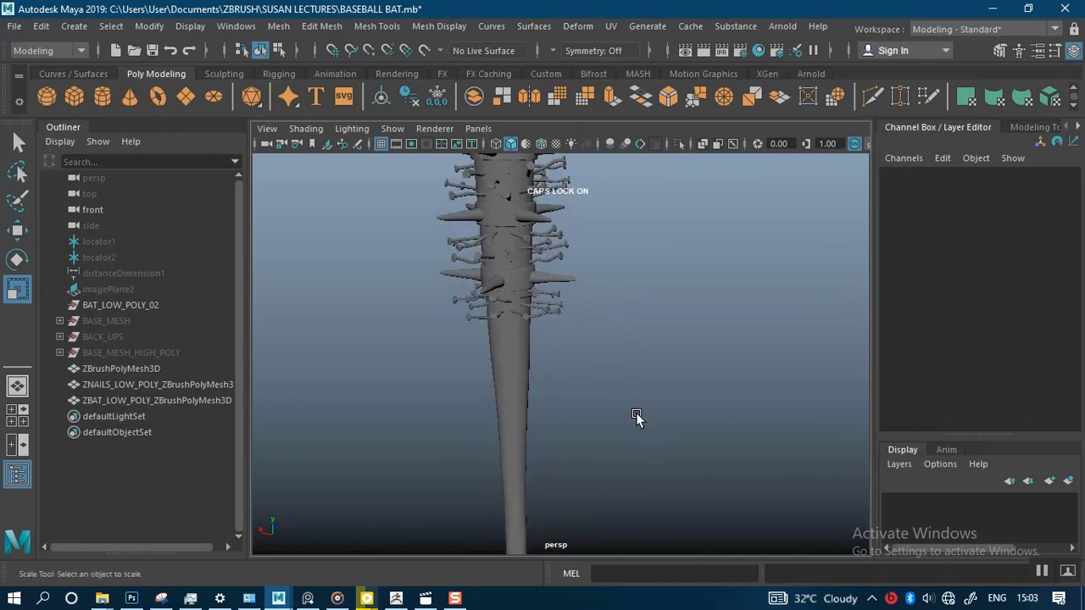
{"action": "middle_click_drag", "start_coordinate": [602, 286], "coordinate": [632, 373], "text": "alt"}
{"action": "right_click_drag", "start_coordinate": [632, 373], "coordinate": [658, 407], "text": "alt"}
{"action": "left_click_drag", "start_coordinate": [625, 344], "coordinate": [688, 326], "text": "alt"}
{"action": "right_click_drag", "start_coordinate": [652, 324], "coordinate": [670, 373], "text": "alt"}
{"action": "middle_click_drag", "start_coordinate": [631, 339], "coordinate": [633, 480], "text": "alt"}
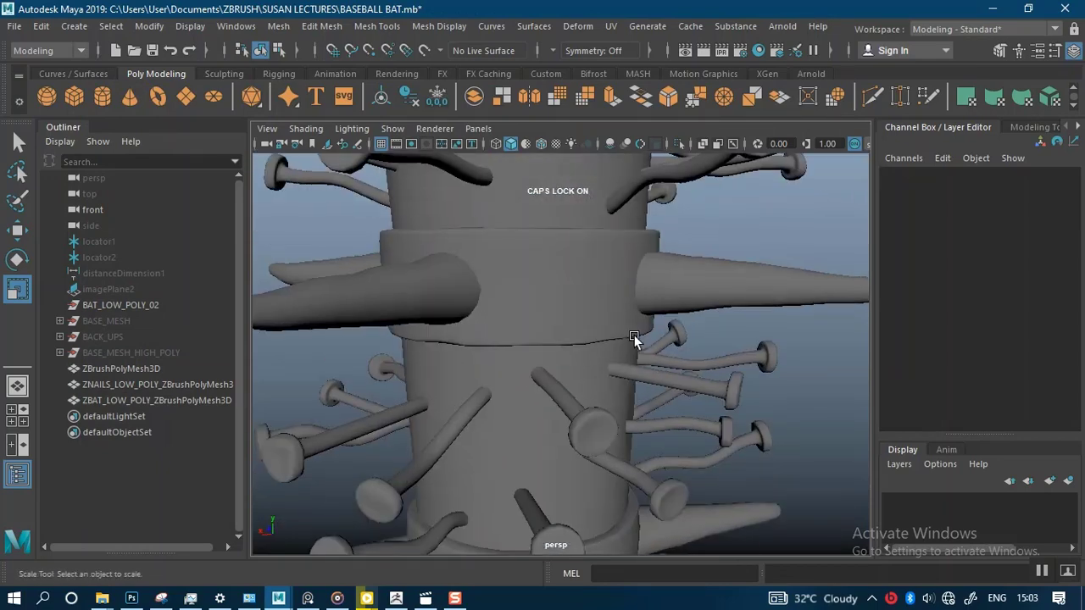
Select the spiked rings and the bat body in turn and examine the wireframe of each from several angles
{"action": "left_click", "coordinate": [628, 274]}
{"action": "right_click_drag", "start_coordinate": [675, 353], "coordinate": [629, 298], "text": "alt"}
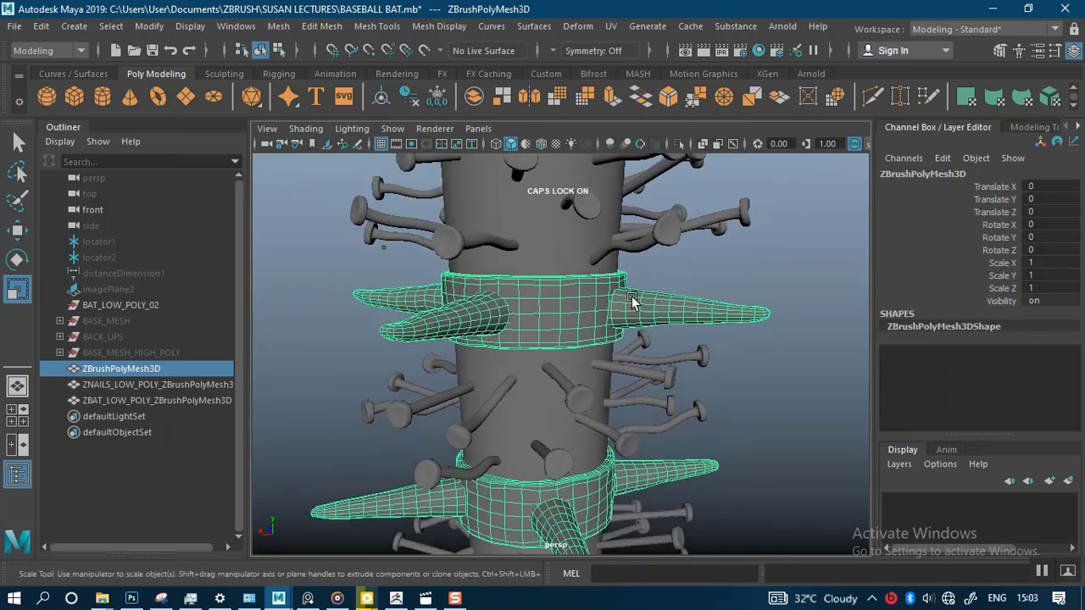
{"action": "middle_click_drag", "start_coordinate": [667, 259], "coordinate": [635, 500], "text": "alt"}
{"action": "left_click_drag", "start_coordinate": [627, 312], "coordinate": [653, 319], "text": "alt"}
{"action": "left_click", "coordinate": [583, 315]}
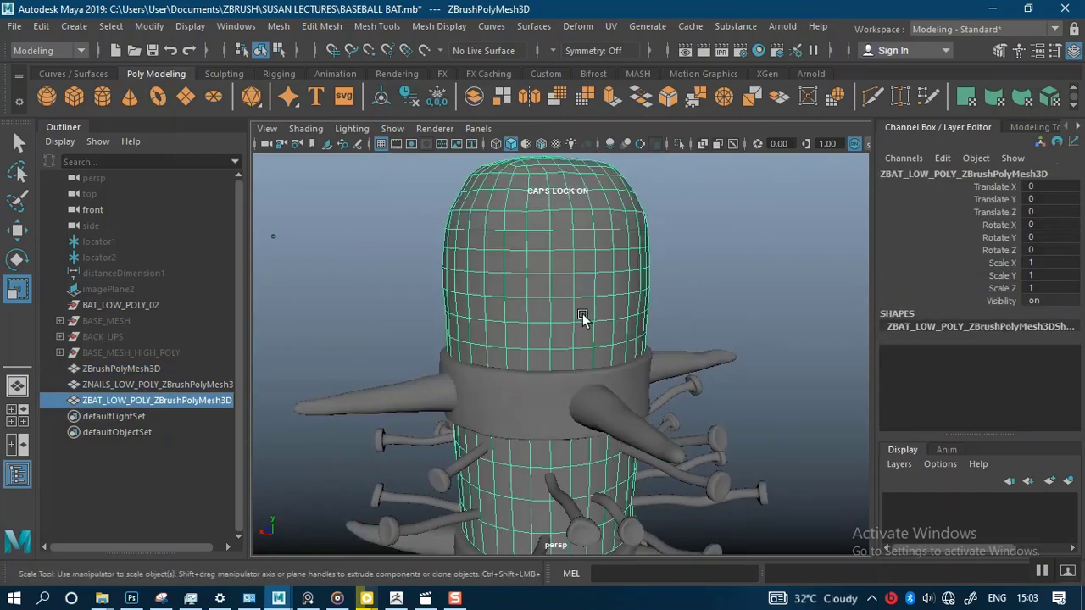
{"action": "right_click_drag", "start_coordinate": [664, 322], "coordinate": [667, 291], "text": "alt"}
{"action": "left_click_drag", "start_coordinate": [667, 291], "coordinate": [630, 288], "text": "alt"}
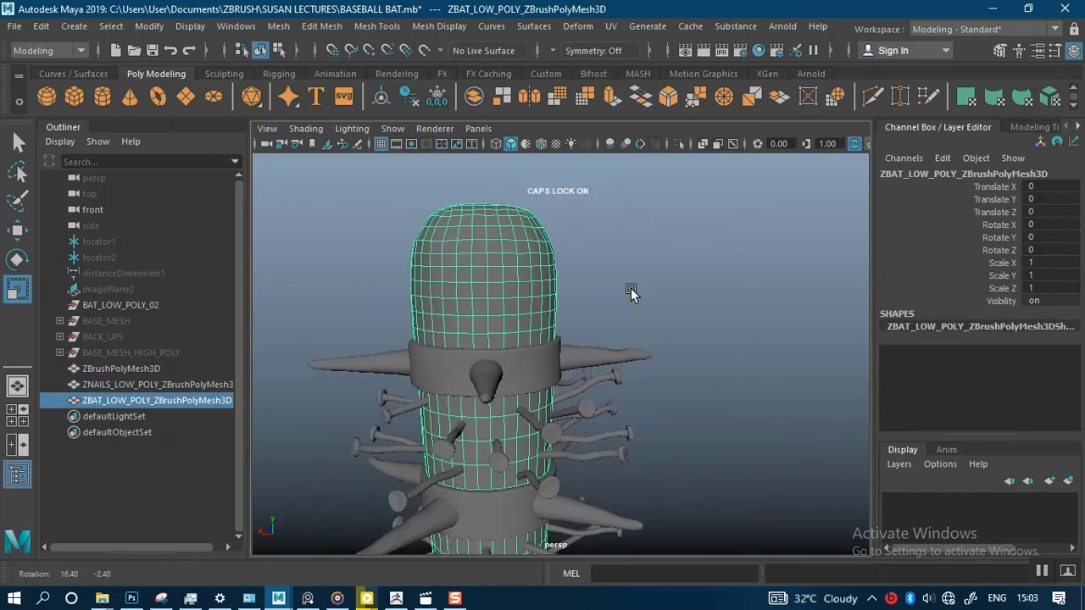
{"action": "right_click_drag", "start_coordinate": [631, 288], "coordinate": [639, 239], "text": "alt"}
{"action": "middle_click_drag", "start_coordinate": [629, 281], "coordinate": [646, 200], "text": "alt"}
{"action": "right_click_drag", "start_coordinate": [668, 317], "coordinate": [666, 302], "text": "alt"}
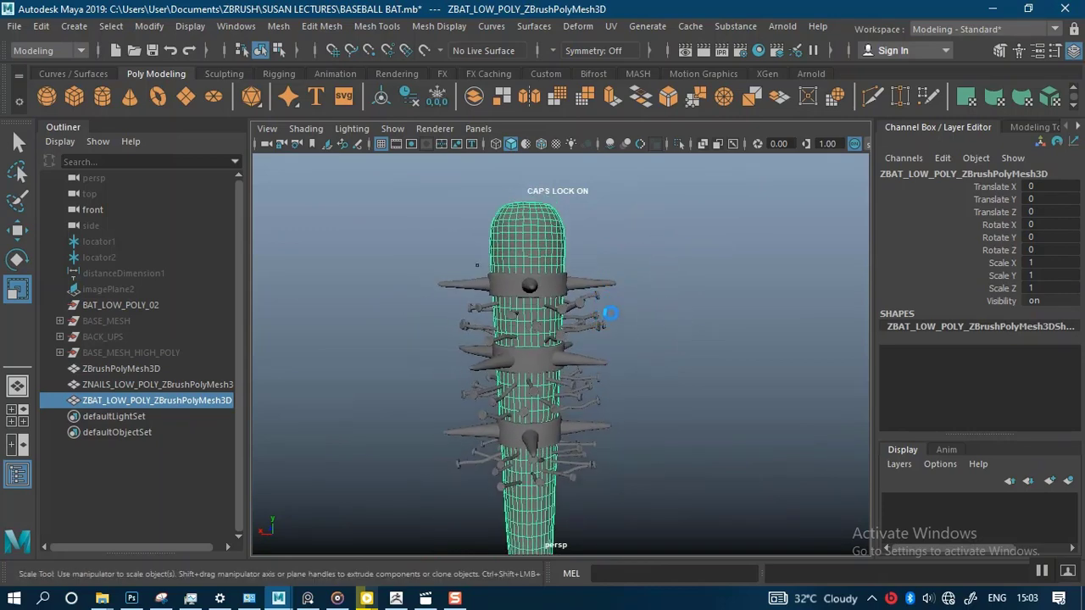
Save the BASEBALL BAT.mb scene with the imported low-poly meshes
{"action": "key", "text": "ctrl+s"}
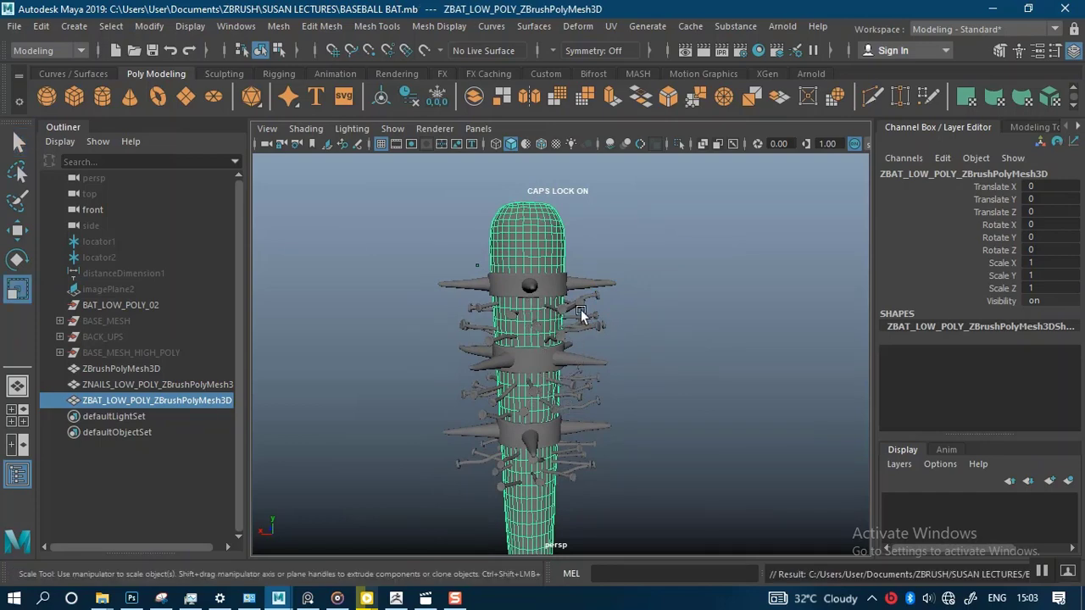
{"action": "middle_click_drag", "start_coordinate": [637, 351], "coordinate": [605, 339], "text": "alt"}
{"action": "right_click_drag", "start_coordinate": [605, 339], "coordinate": [522, 280], "text": "alt"}
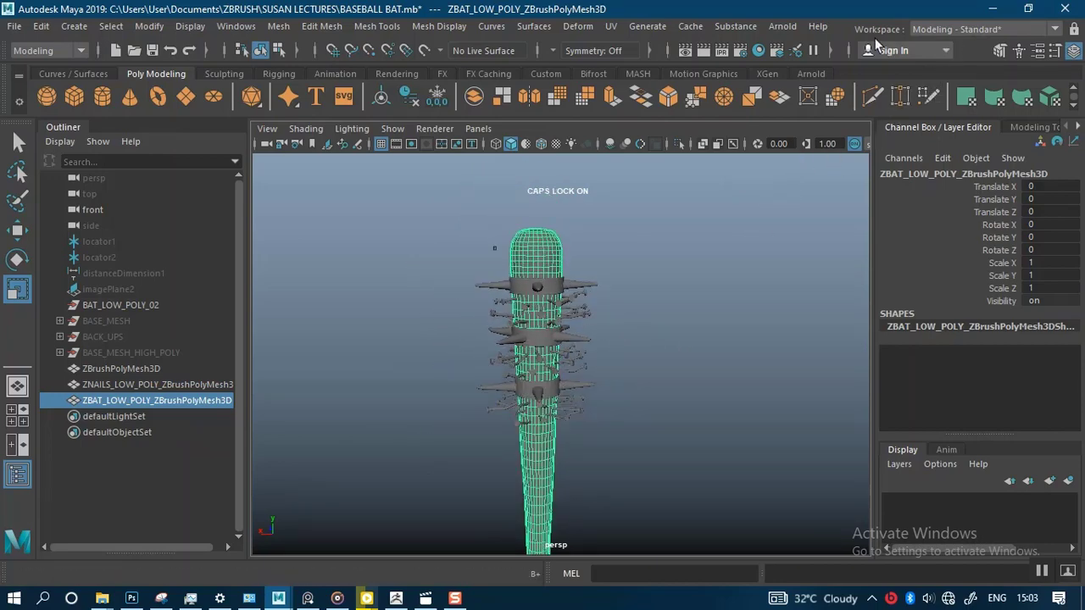
Switch the workspace to UV Editing, with the UV Editor shown beside the perspective view, and clear the selection
{"action": "left_click", "coordinate": [962, 33]}
{"action": "left_click", "coordinate": [938, 128]}
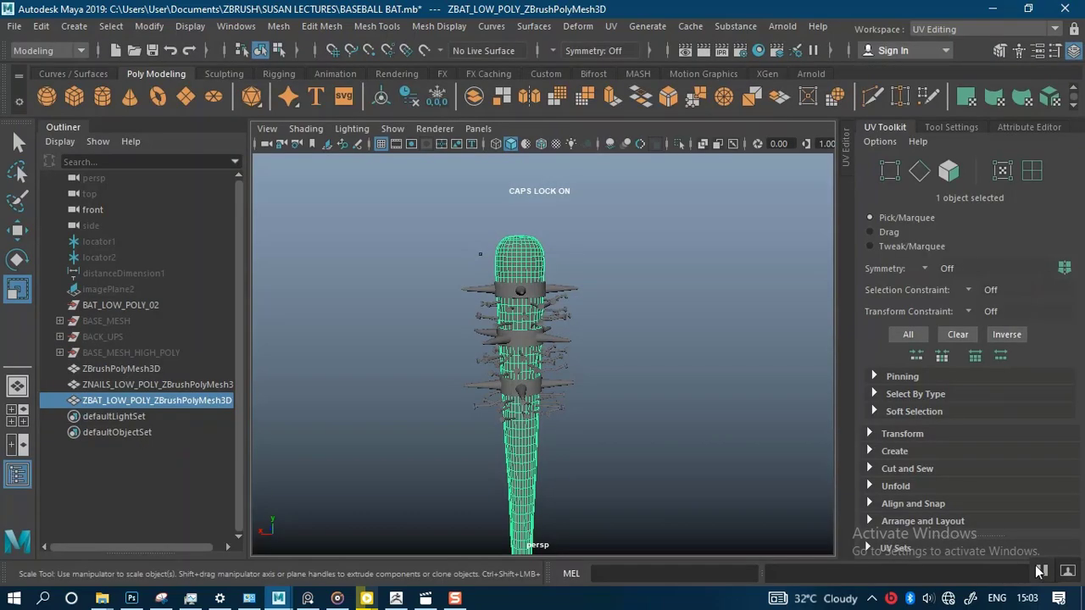
{"action": "left_click_drag", "start_coordinate": [606, 339], "coordinate": [527, 296], "text": "alt"}
{"action": "scroll", "coordinate": [594, 323], "scroll_direction": "up", "scroll_amount": 1}
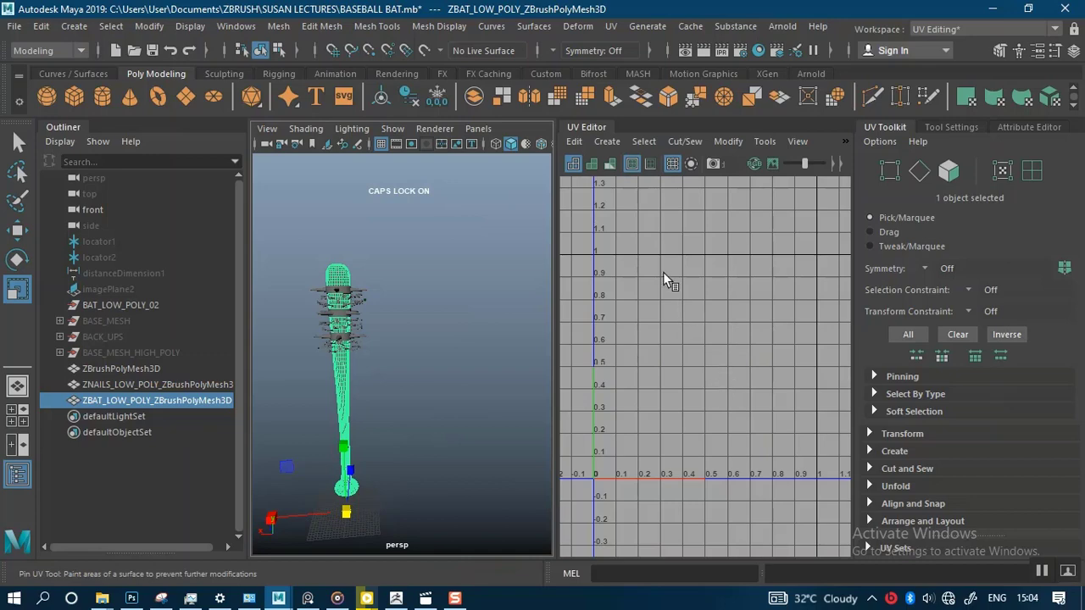
{"action": "scroll", "coordinate": [670, 348], "scroll_direction": "down", "scroll_amount": 3}
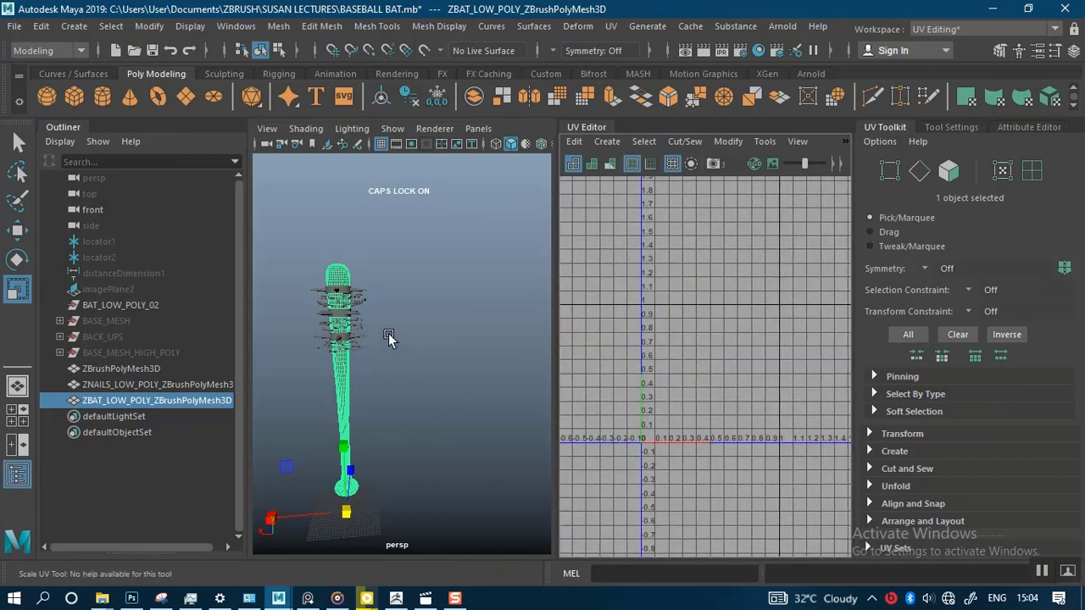
{"action": "left_click_drag", "start_coordinate": [388, 337], "coordinate": [450, 340], "text": "alt"}
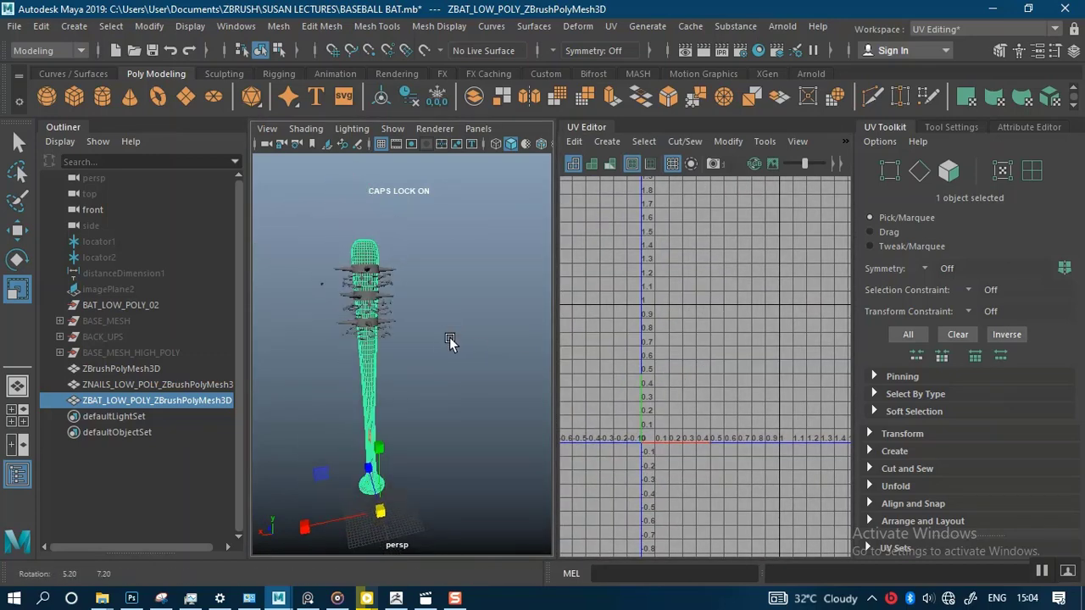
{"action": "left_click", "coordinate": [450, 348]}
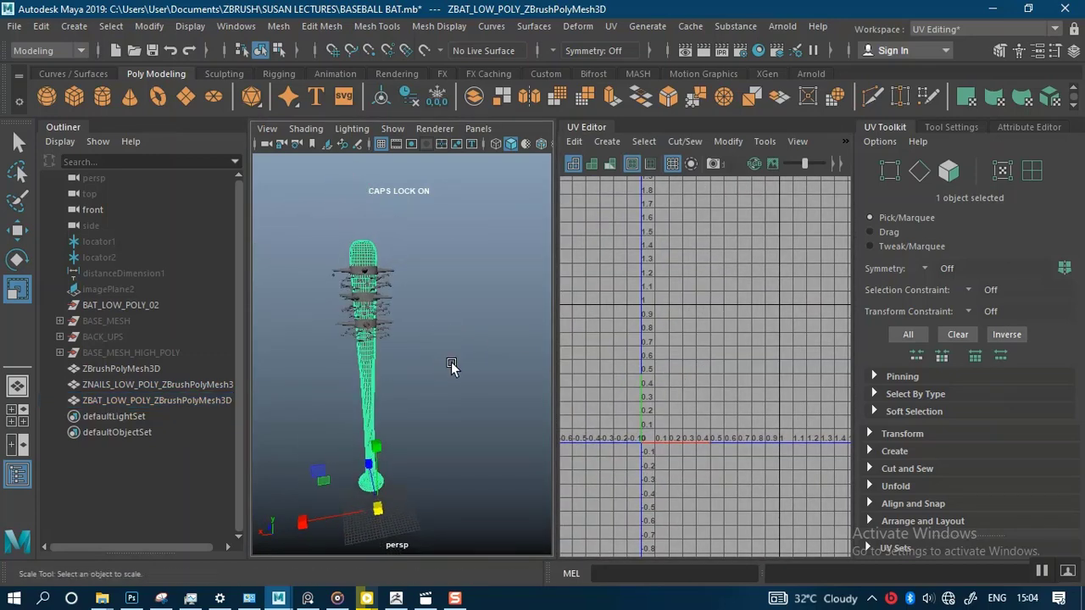
Rename the spiked rings mesh ZBrushPolyMesh3D to RING_POKERS
{"action": "left_click", "coordinate": [121, 370]}
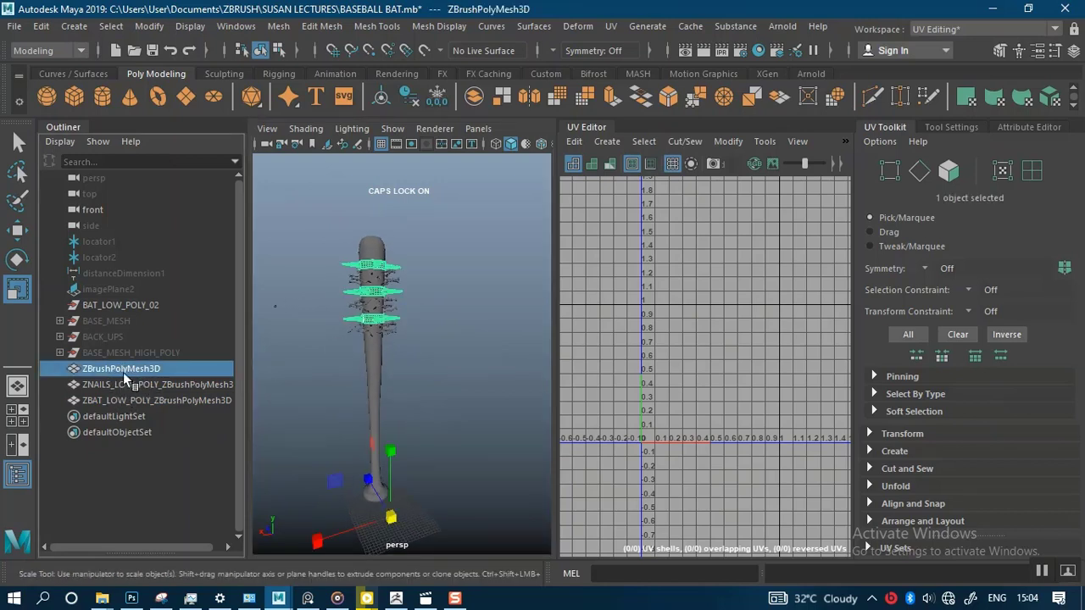
{"action": "double_click", "coordinate": [128, 371]}
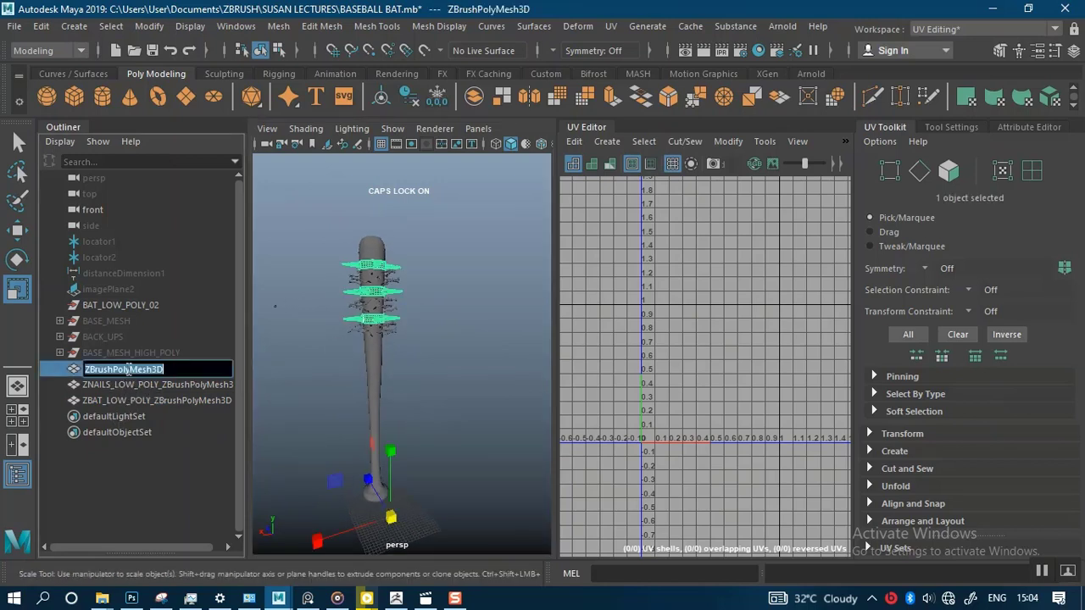
{"action": "type", "text": "RING POKERS"}
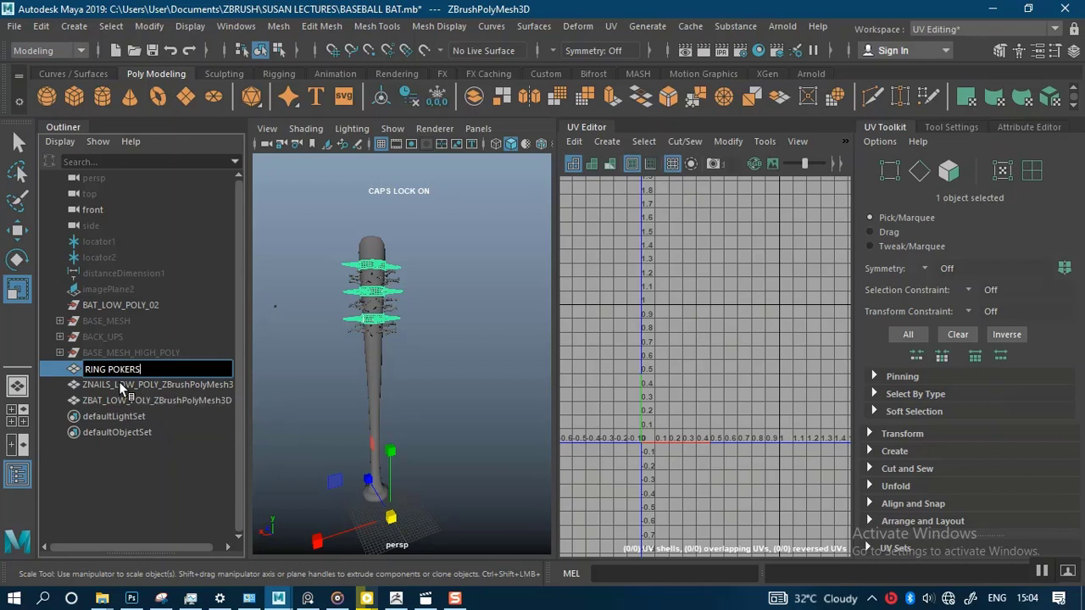
{"action": "key", "text": "Return"}
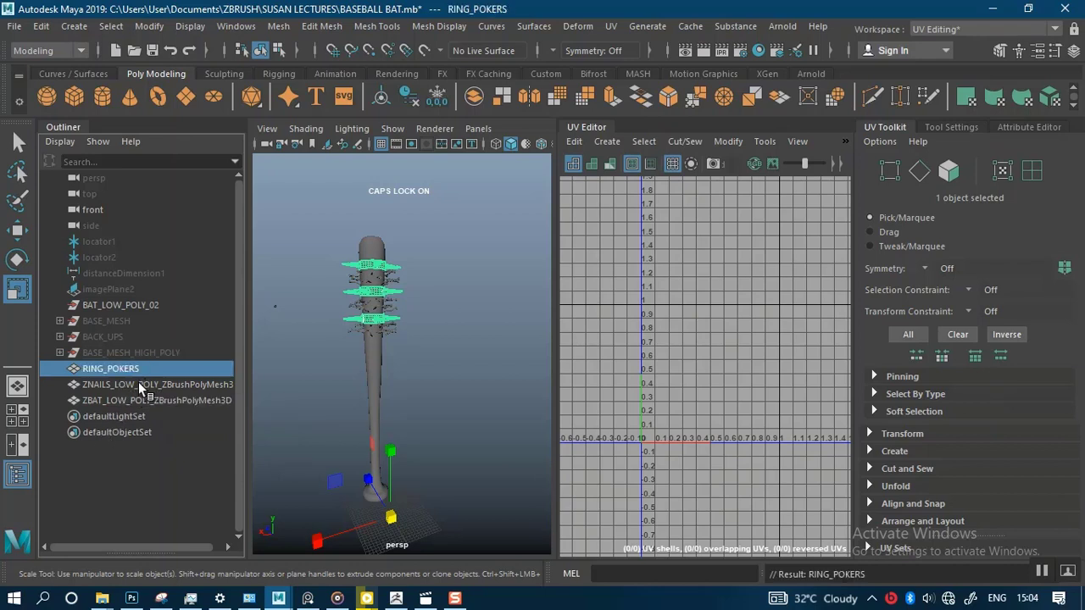
Shorten the nails mesh's name to ZNAILS_LOW_POLY by removing its ZBrushPolyMesh3D suffix
{"action": "left_click", "coordinate": [143, 386]}
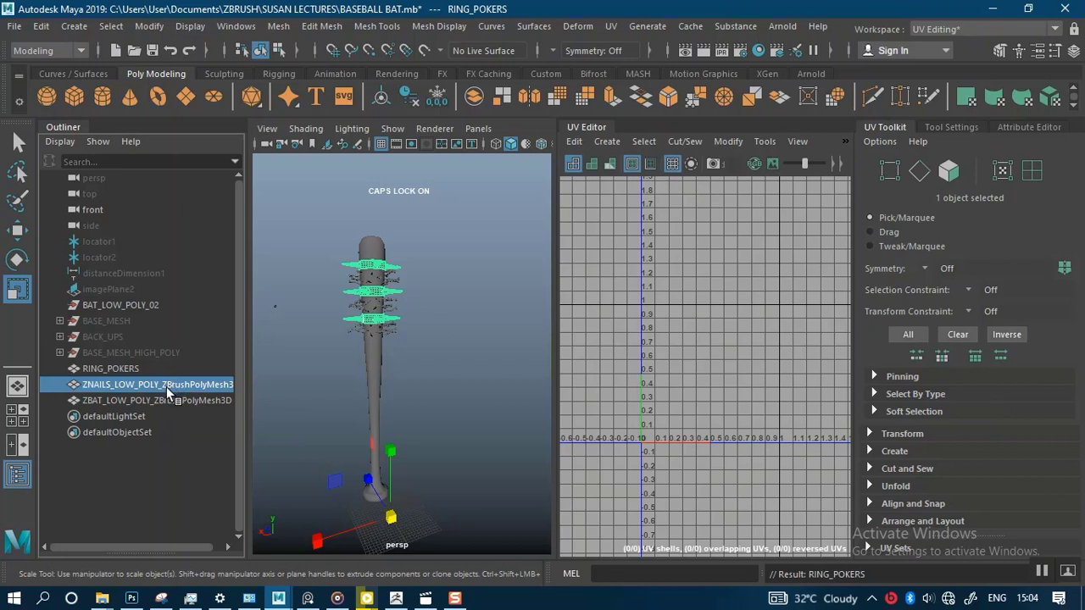
{"action": "double_click", "coordinate": [153, 390]}
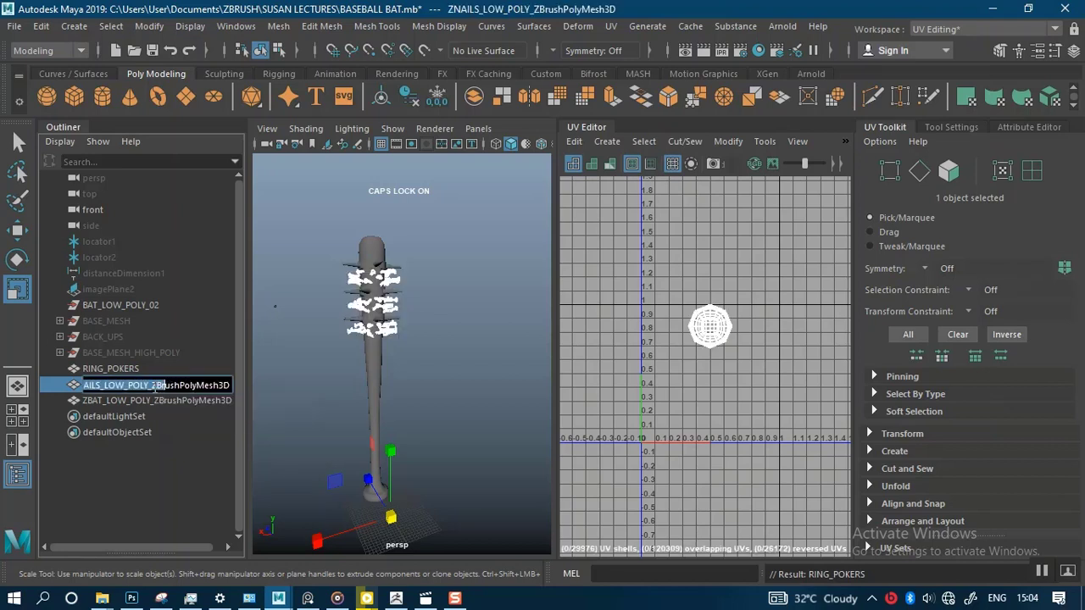
{"action": "left_click_drag", "start_coordinate": [159, 386], "coordinate": [266, 385]}
{"action": "key", "text": "BackSpace"}
{"action": "key", "text": "BackSpace"}
{"action": "key", "text": "Return"}
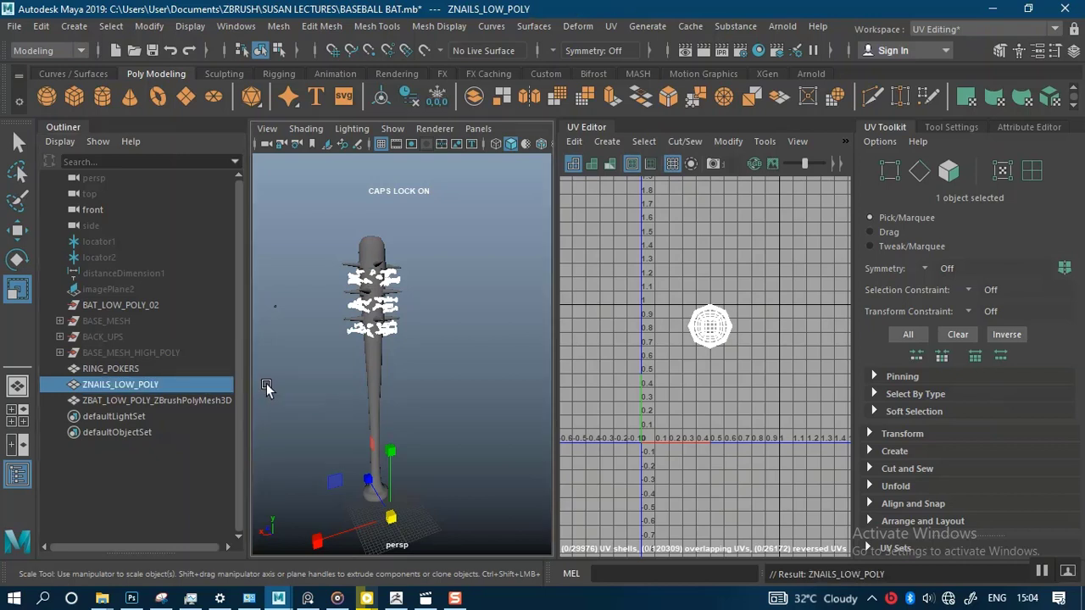
Shorten the bat mesh's name to ZBAT_LOW_POLY by removing its ZBrushPolyMesh3D suffix, and deselect the mesh
{"action": "double_click", "coordinate": [152, 402]}
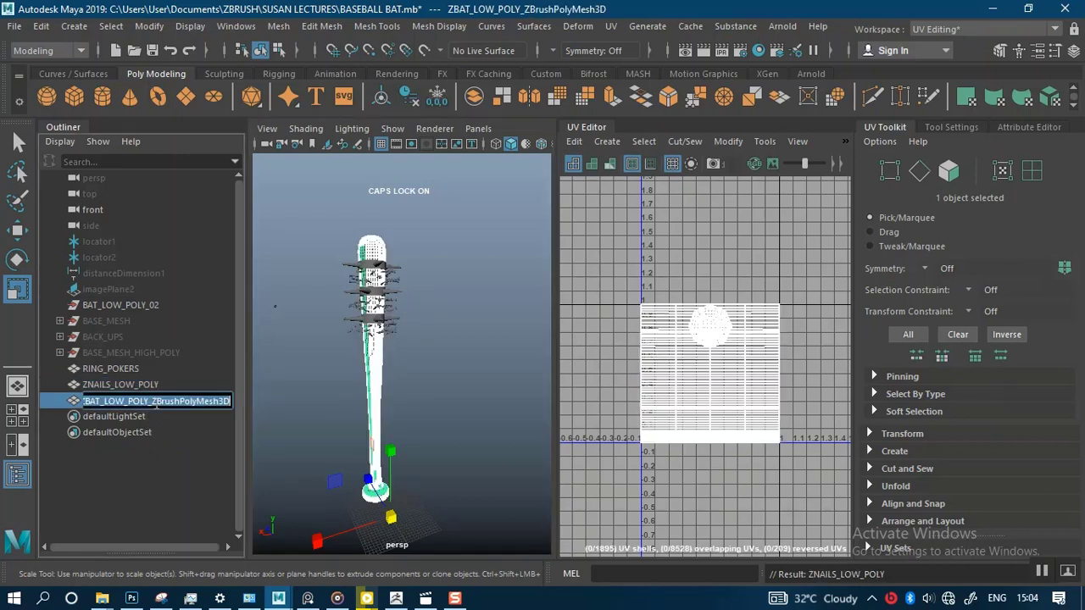
{"action": "left_click_drag", "start_coordinate": [152, 402], "coordinate": [277, 408]}
{"action": "key", "text": "BackSpace"}
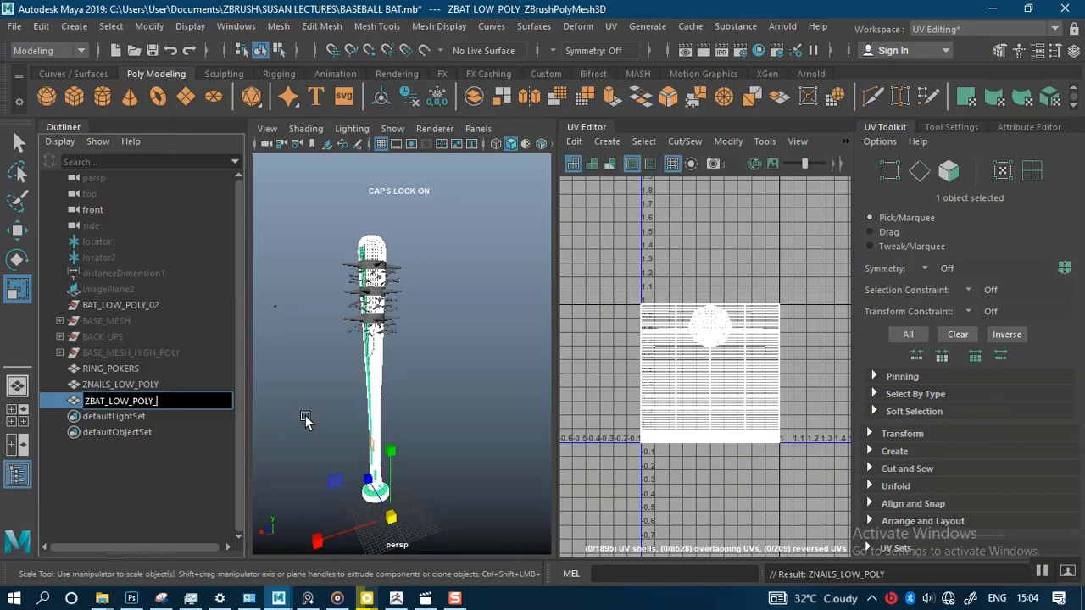
{"action": "key", "text": "Return"}
{"action": "left_click", "coordinate": [436, 369]}
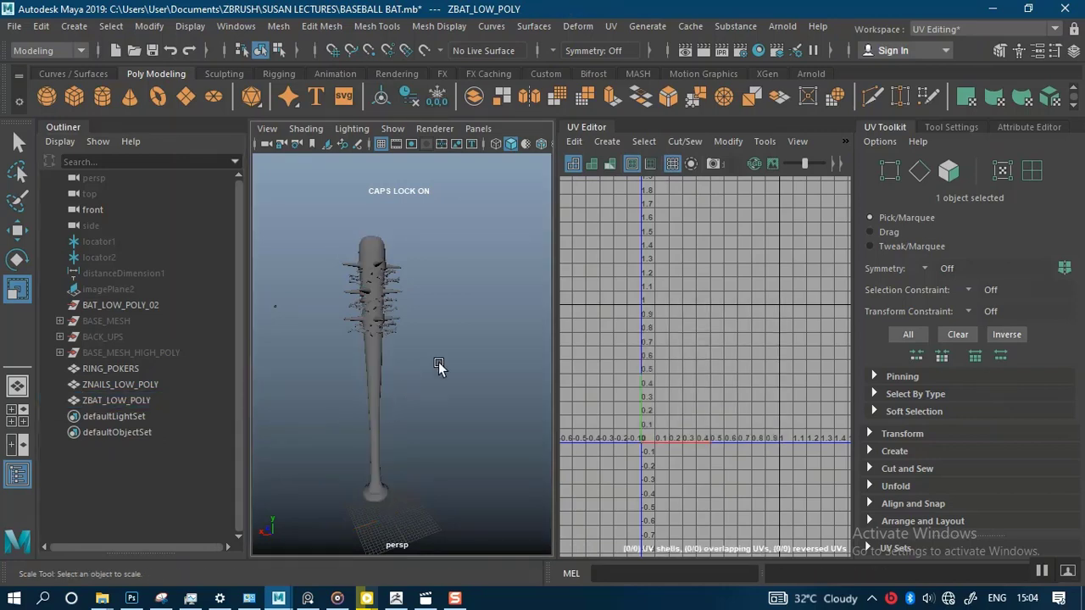
Select ZBAT_LOW_POLY, examine its model and UV layout side by side, and clear the selection
{"action": "left_click", "coordinate": [156, 402]}
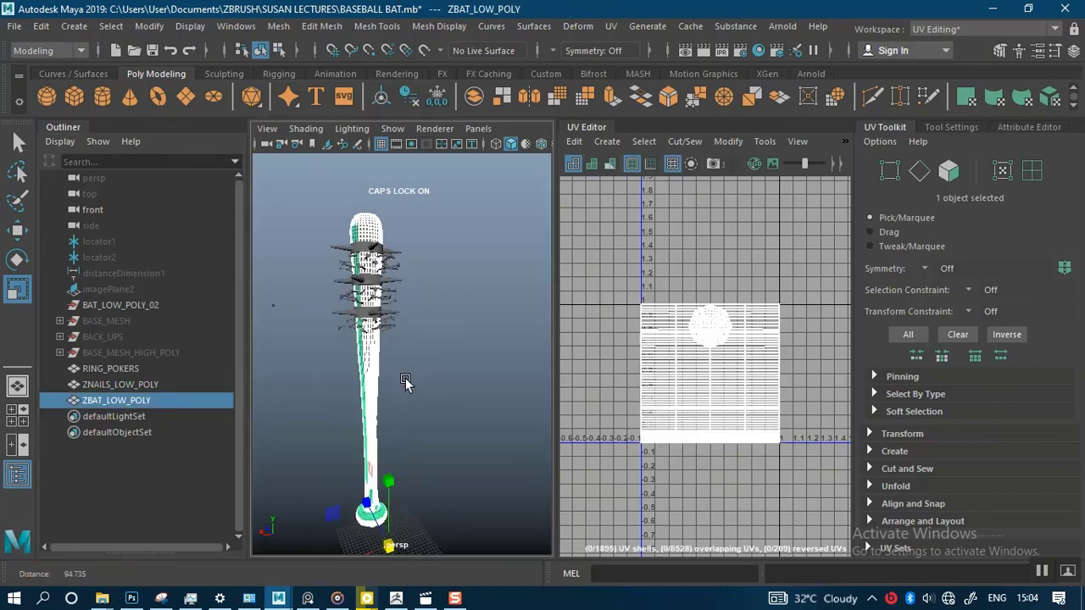
{"action": "key", "text": "f"}
{"action": "mouse_move", "coordinate": [408, 378]}
{"action": "left_mouse_down", "text": "alt"}
{"action": "mouse_move", "coordinate": [453, 378]}
{"action": "mouse_move", "coordinate": [412, 385]}
{"action": "left_mouse_up", "text": "alt"}
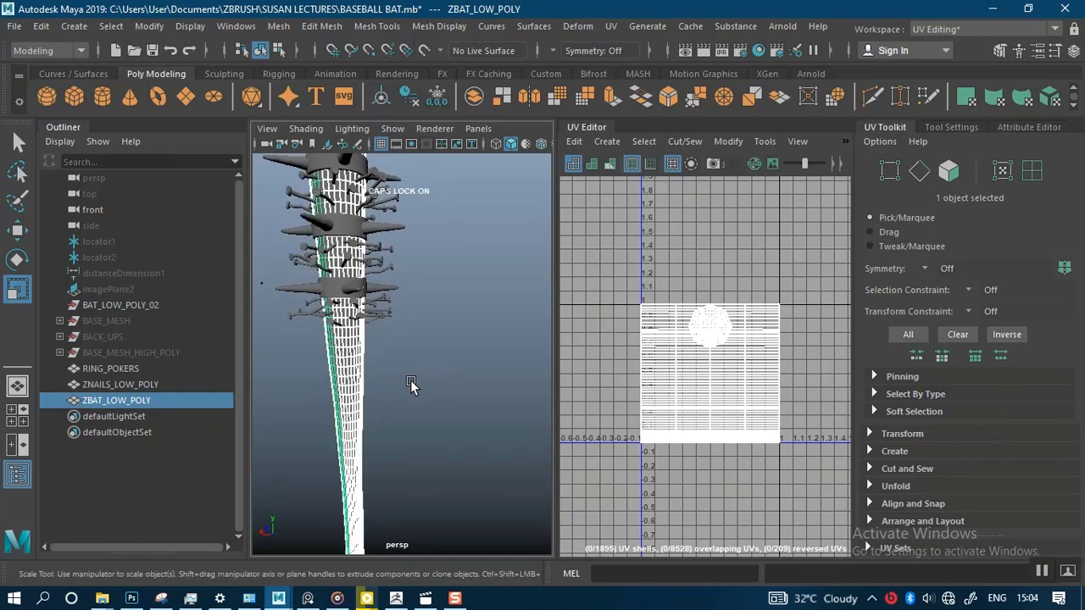
{"action": "right_click_drag", "start_coordinate": [412, 385], "coordinate": [373, 316], "text": "alt"}
{"action": "left_click_drag", "start_coordinate": [422, 335], "coordinate": [429, 346], "text": "alt"}
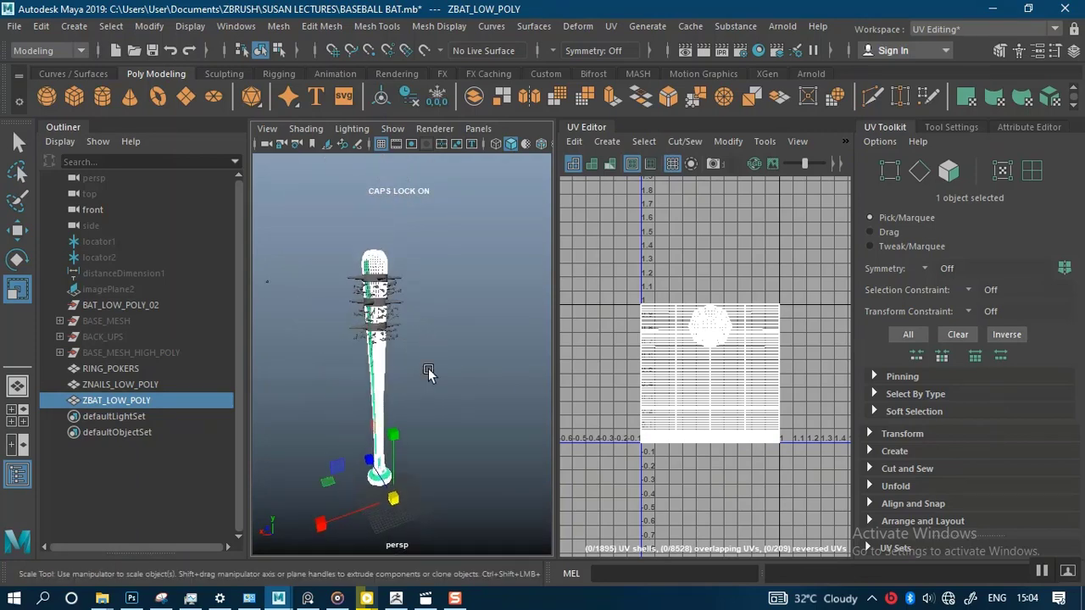
{"action": "left_click", "coordinate": [409, 309]}
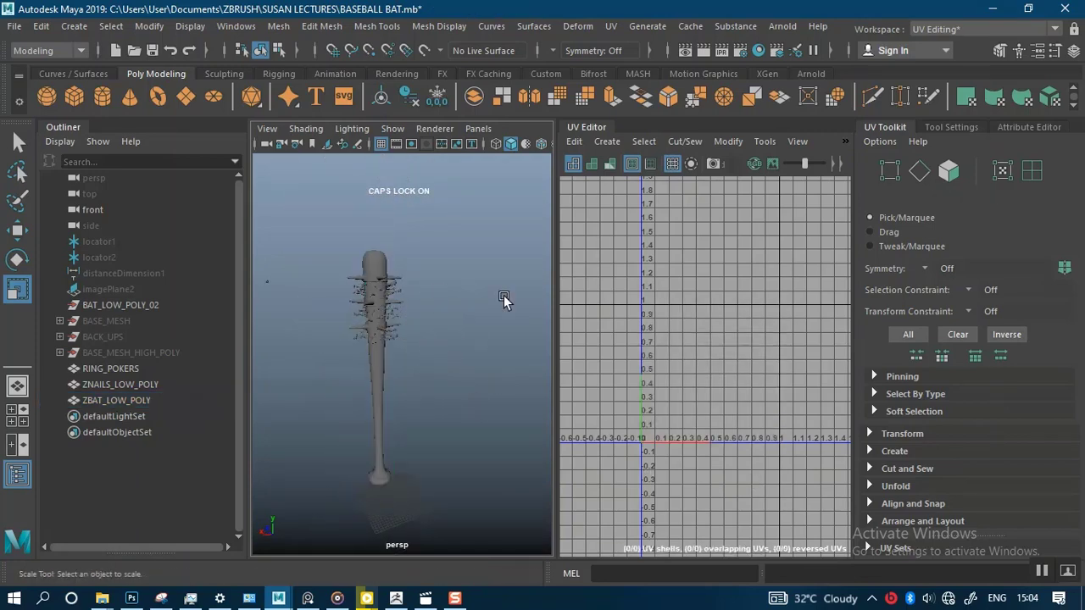
{"action": "left_click", "coordinate": [1041, 573]}
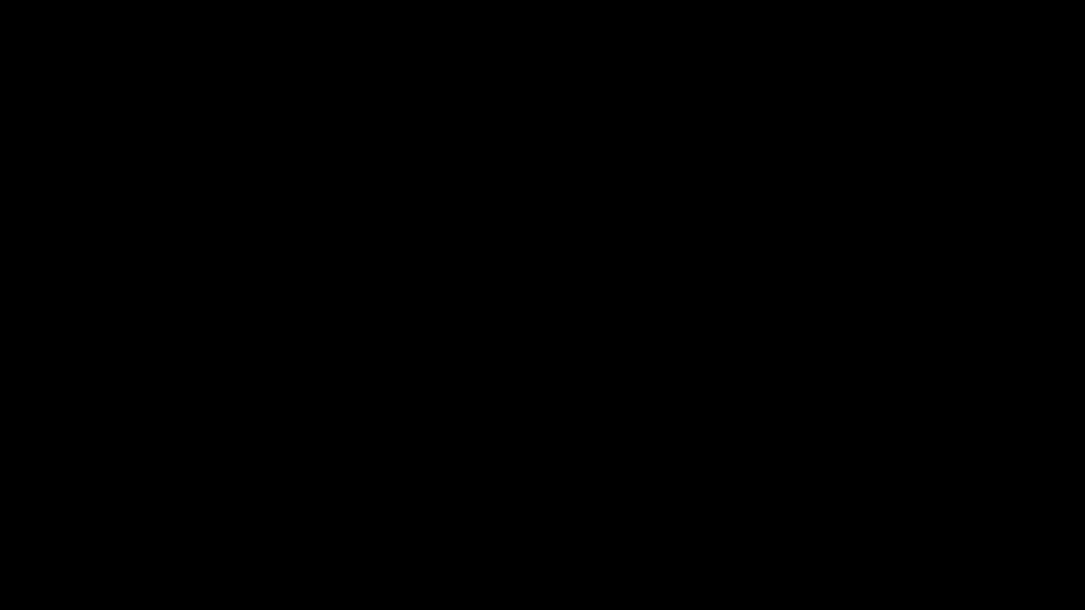